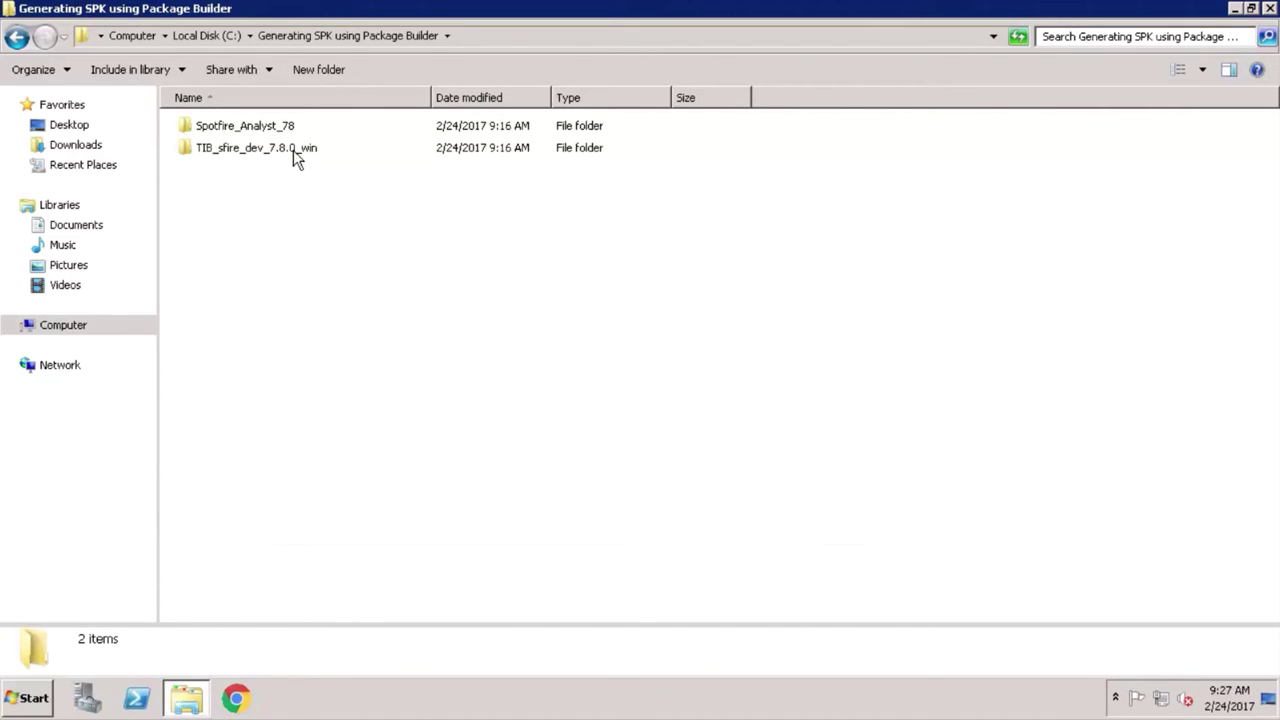
Browse from TIB_sfire_dev_7.8.0_win into SDK, then into the Package Builder folder
{"action": "double_click", "coordinate": [293, 150]}
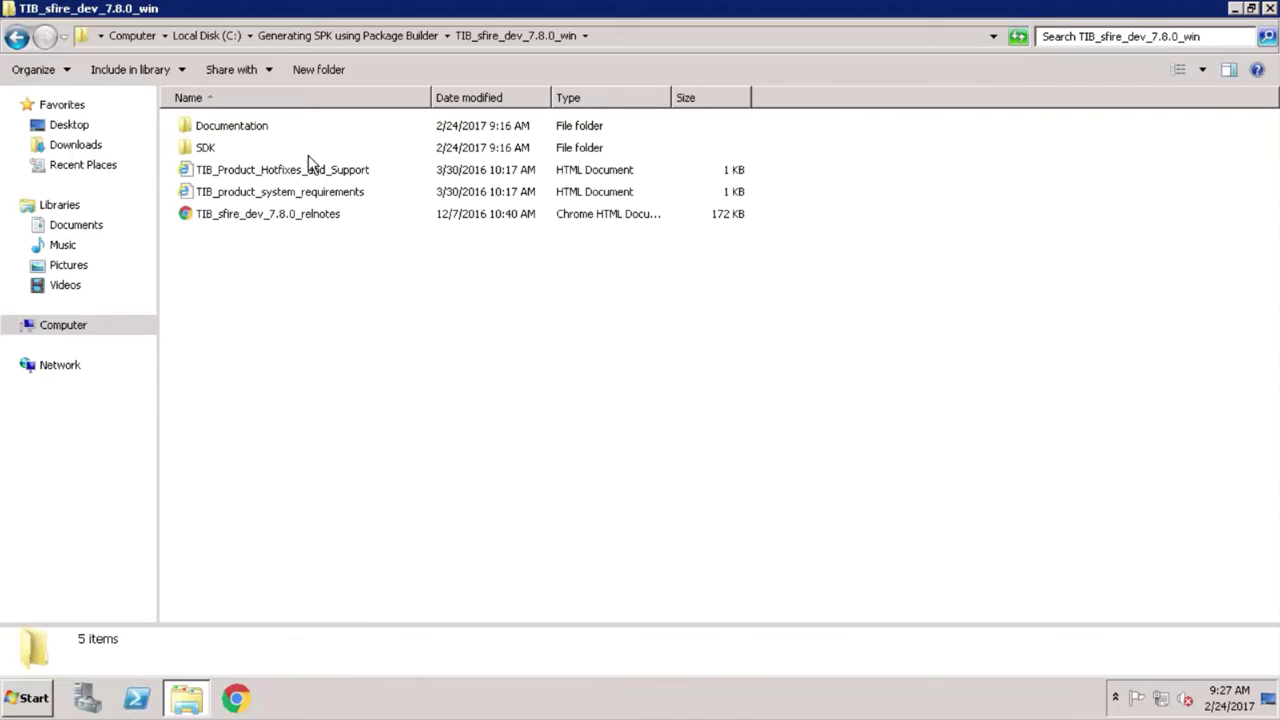
{"action": "double_click", "coordinate": [216, 147]}
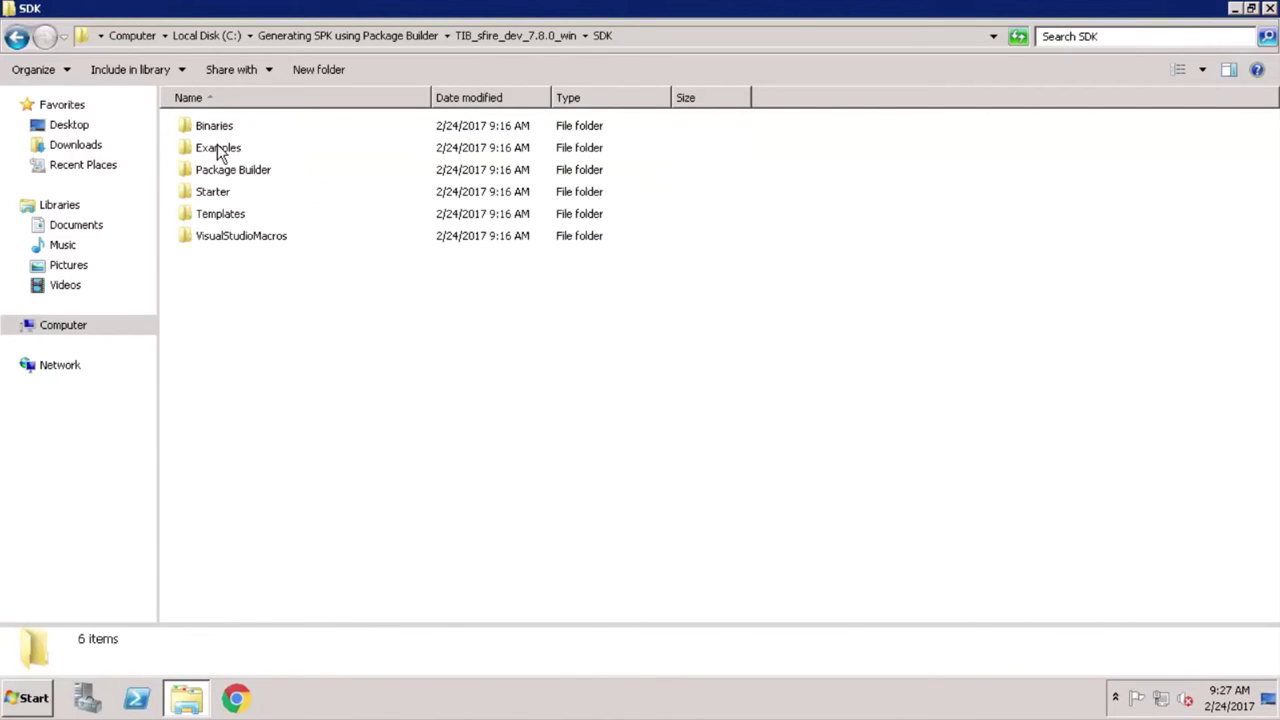
{"action": "double_click", "coordinate": [272, 172]}
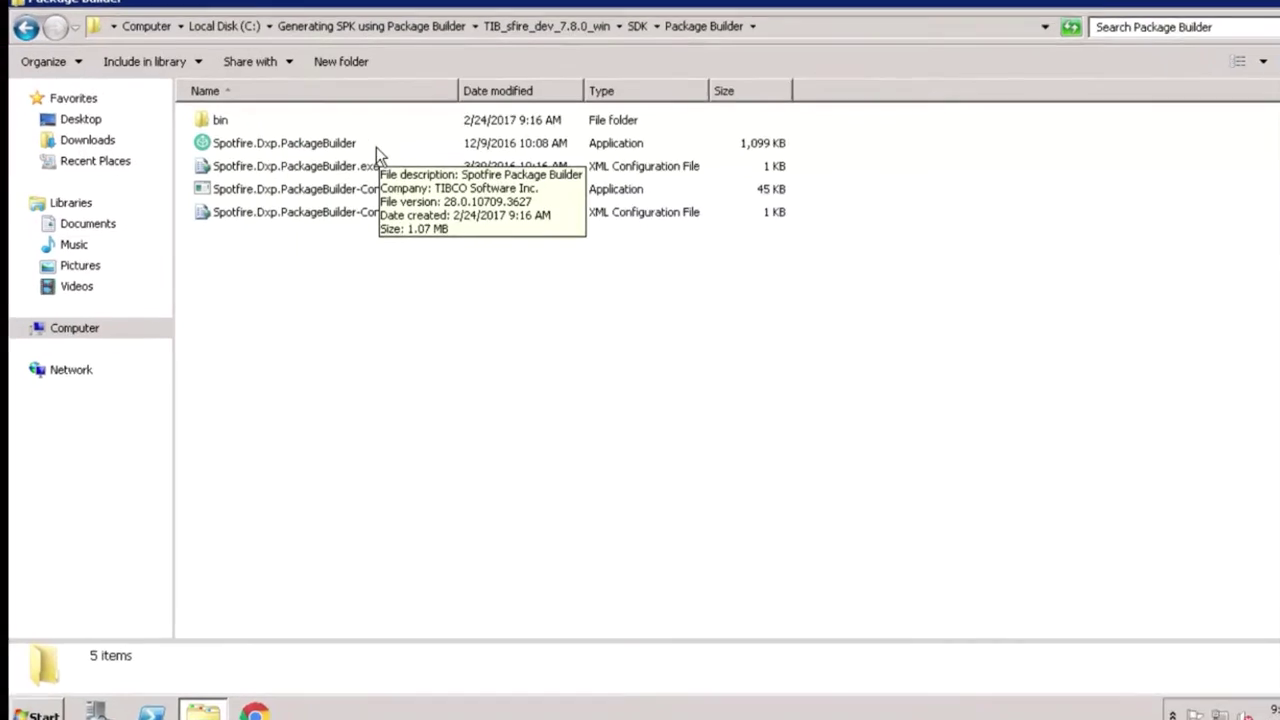
Launch Spotfire.Dxp.PackageBuilder and add a new configuration named 'Spotfire Distribution'
{"action": "double_click", "coordinate": [355, 149]}
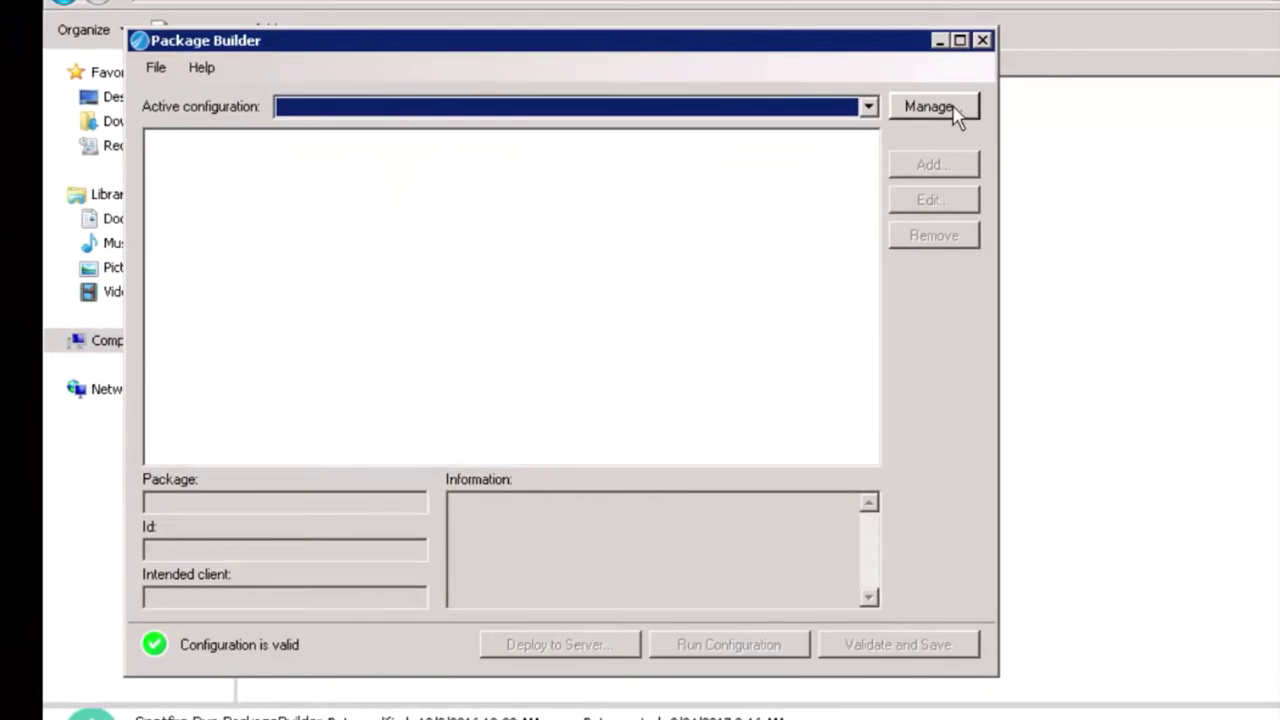
{"action": "left_click", "coordinate": [955, 112]}
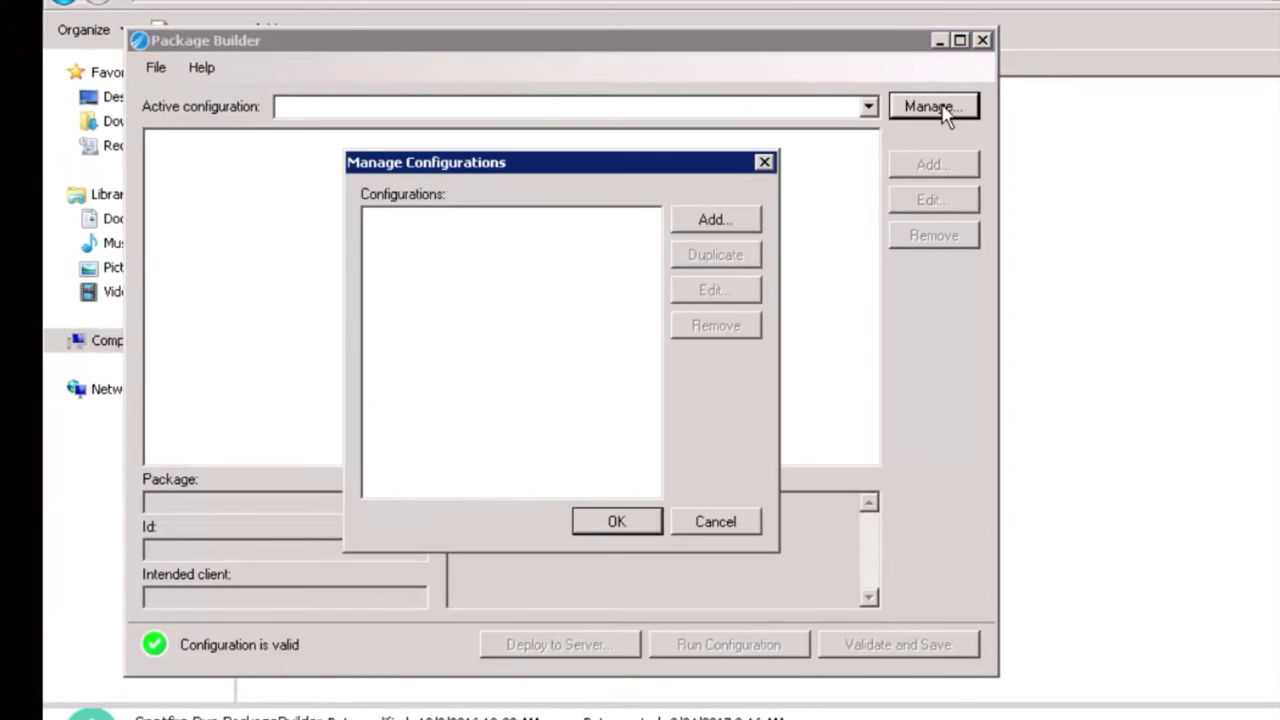
{"action": "left_click", "coordinate": [746, 216]}
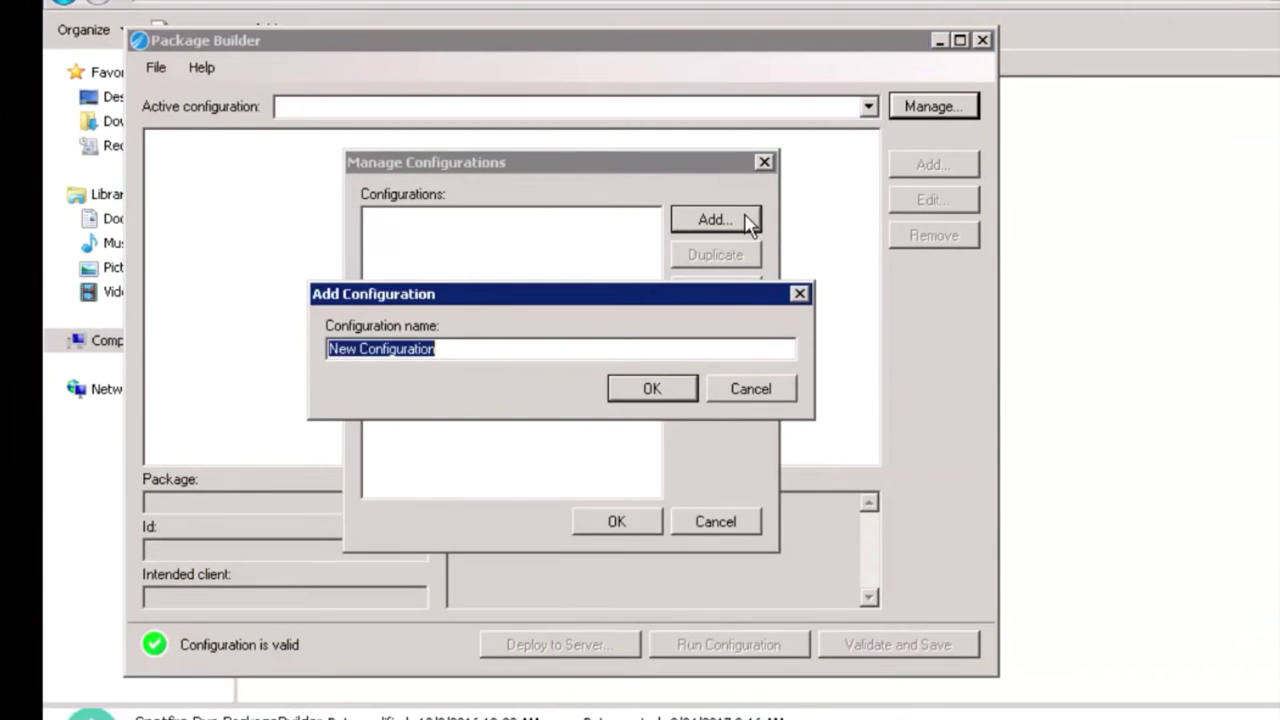
{"action": "type", "text": "Spotfire Dist"}
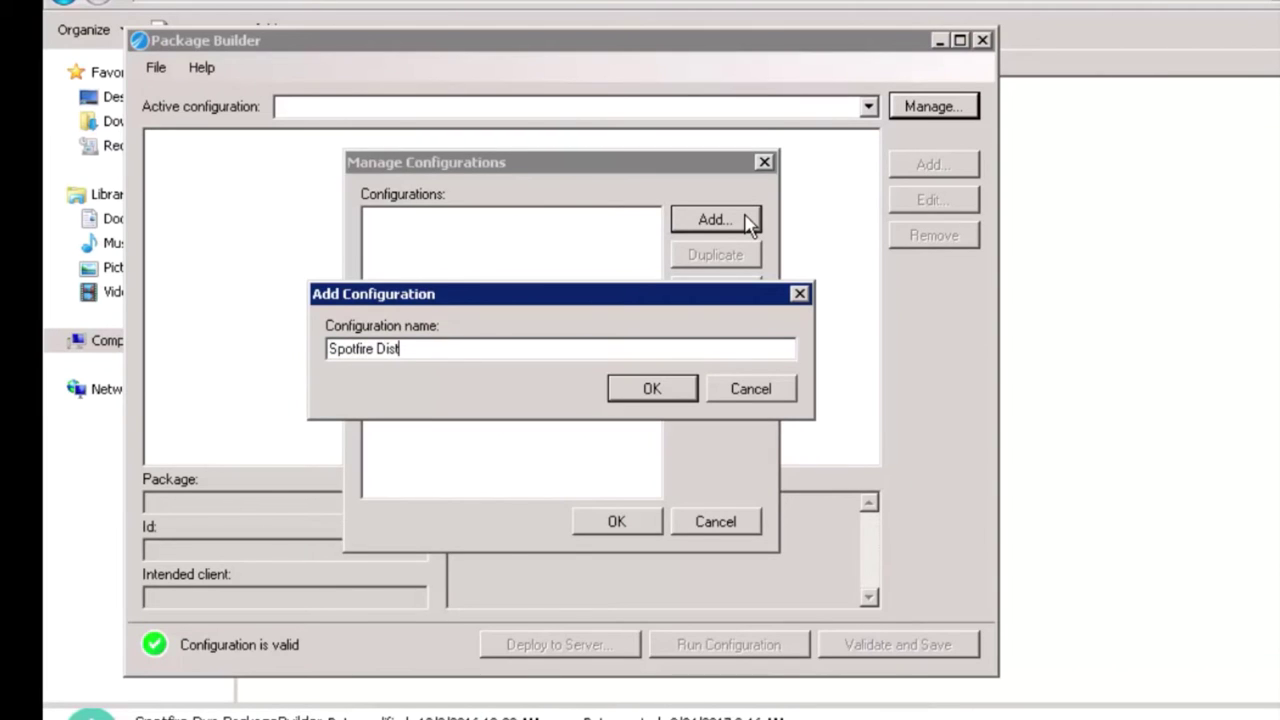
{"action": "type", "text": "ribution"}
{"action": "left_click", "coordinate": [670, 394]}
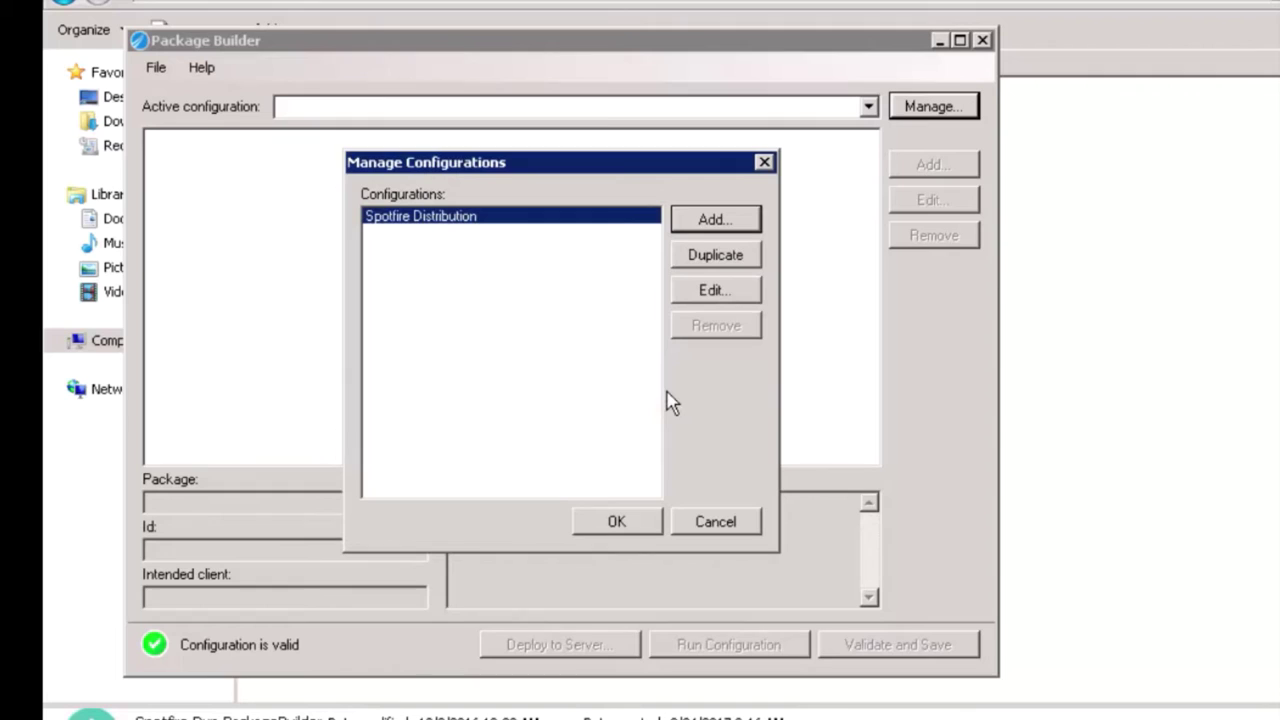
Add the Spotfire_Analyst_78 folder as a TIBCO Spotfire Distribution from the File menu
{"action": "left_click", "coordinate": [644, 521]}
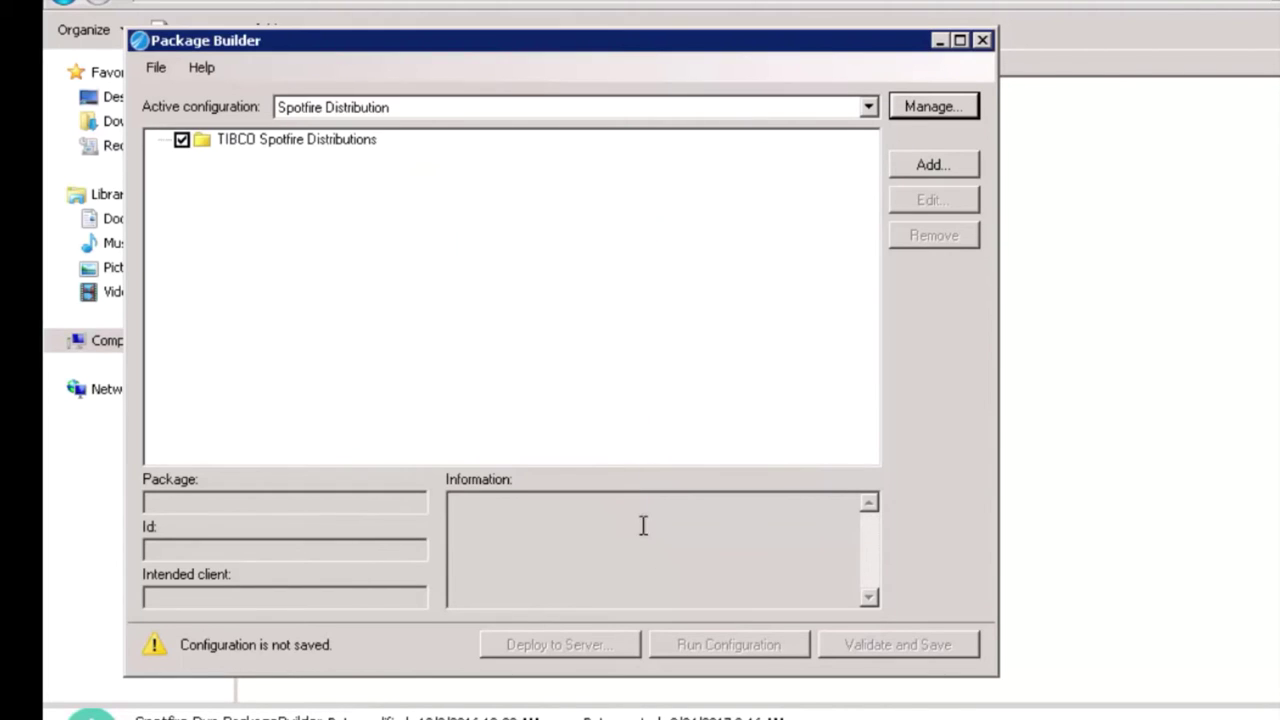
{"action": "left_click", "coordinate": [157, 70]}
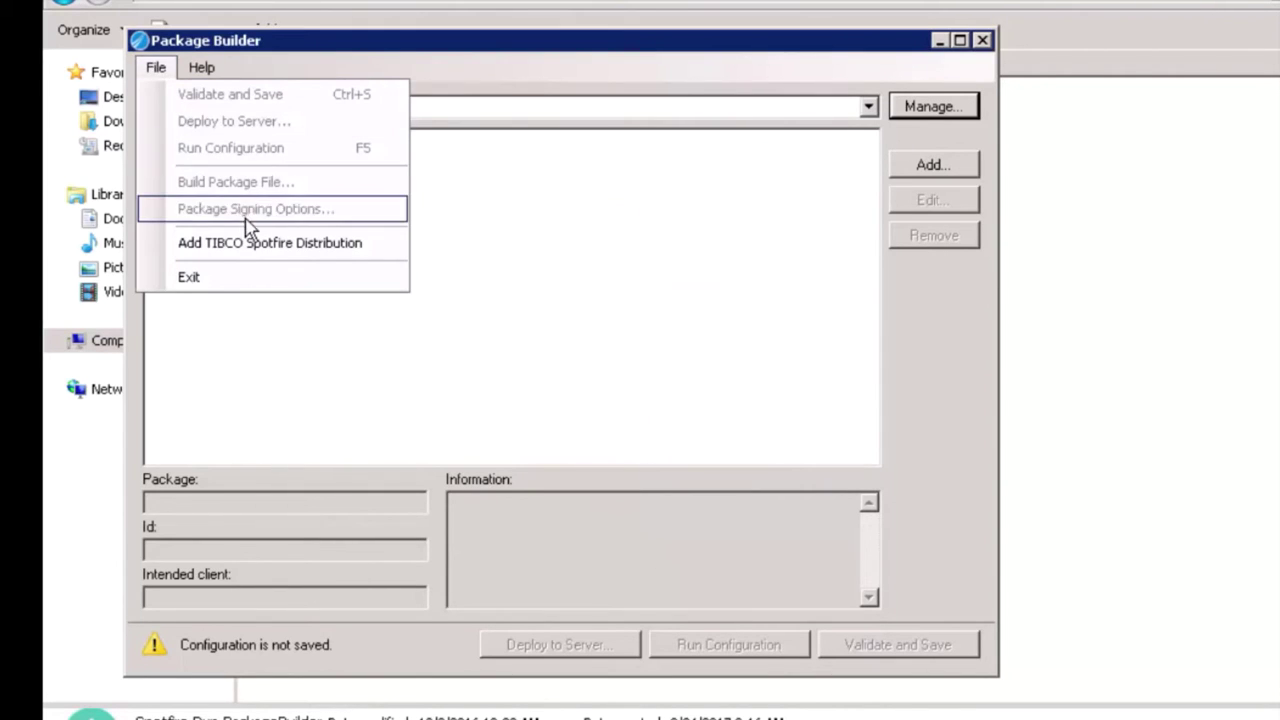
{"action": "left_click", "coordinate": [379, 250]}
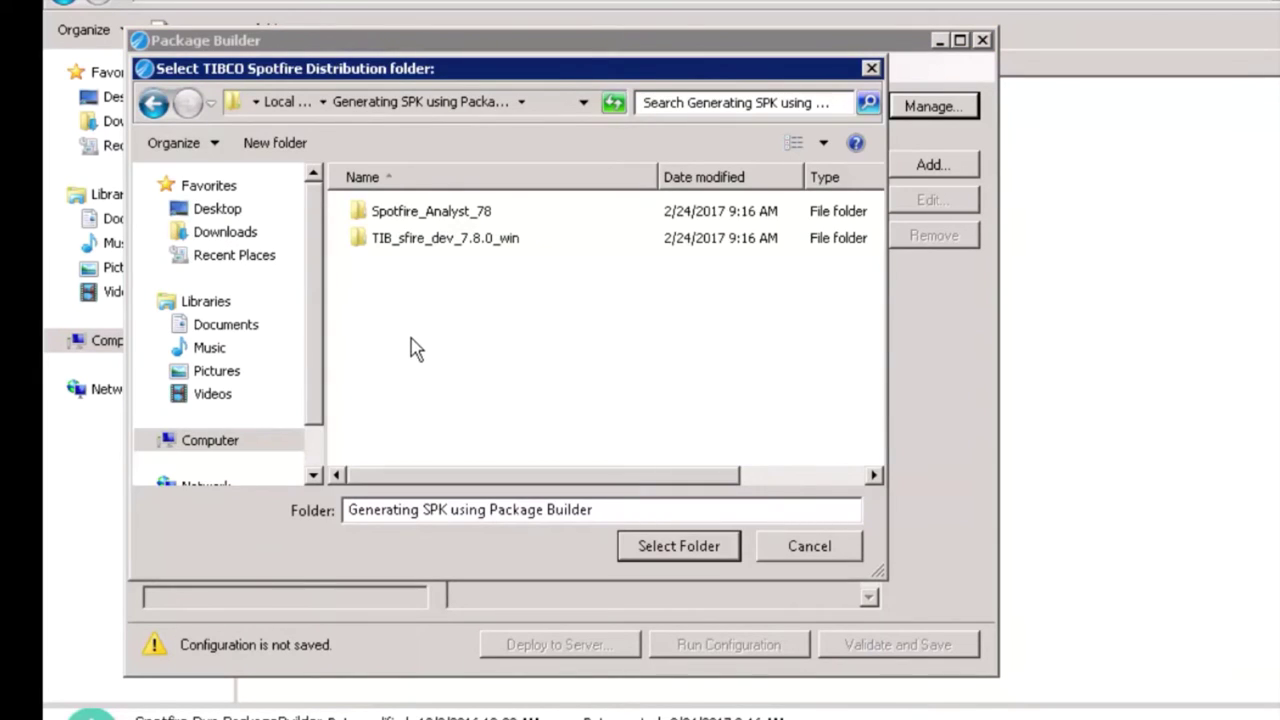
{"action": "left_click", "coordinate": [485, 213]}
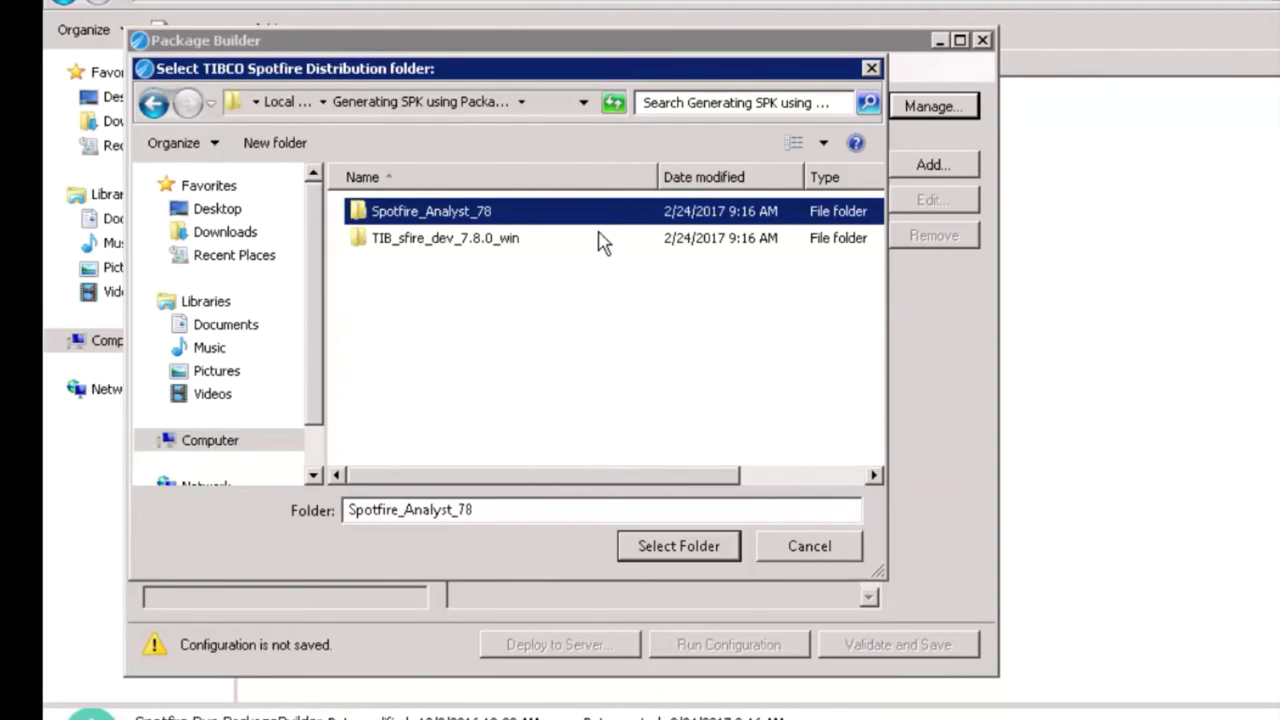
{"action": "left_click", "coordinate": [700, 552]}
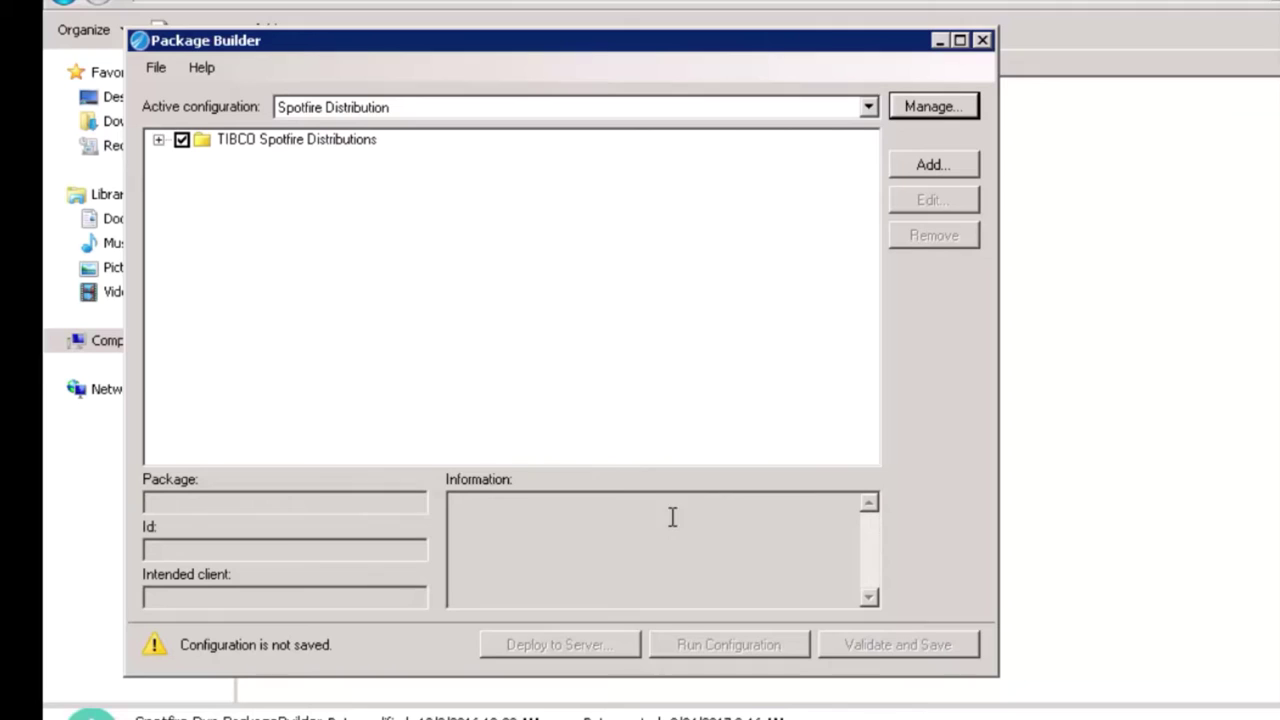
Check the Installed Client Version 7.8 distribution, then validate and save the configuration
{"action": "left_click", "coordinate": [159, 140]}
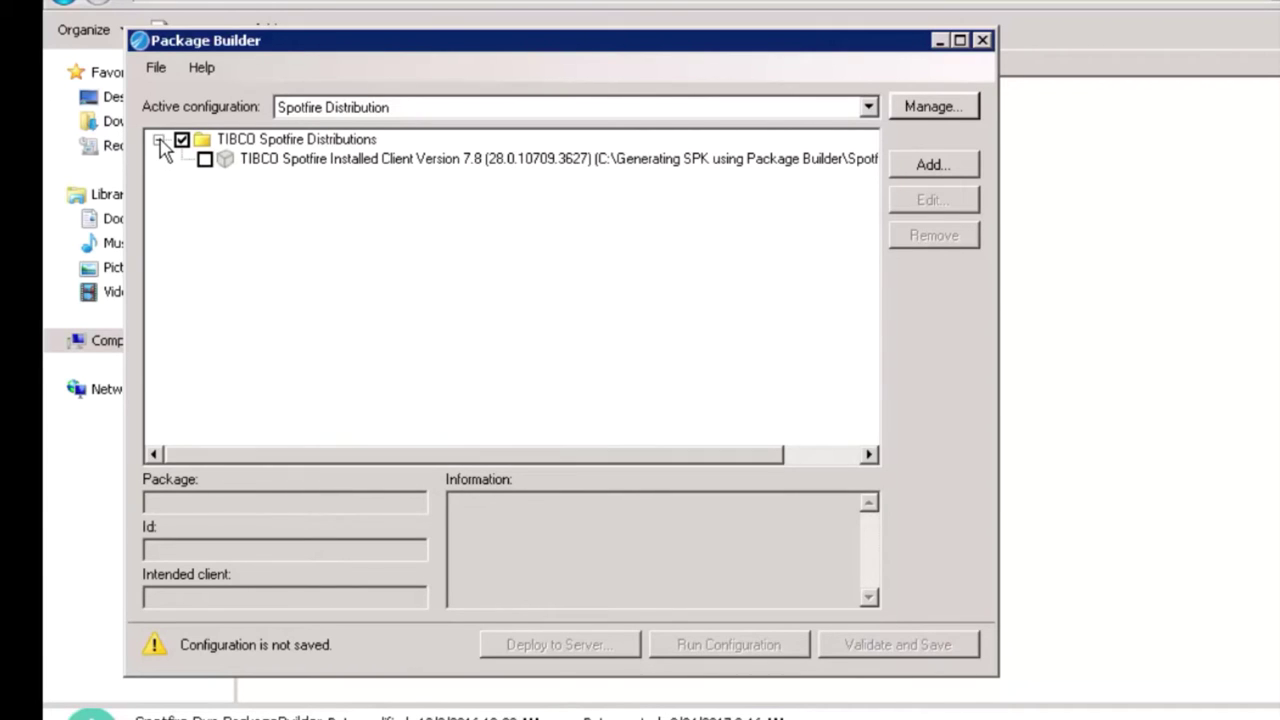
{"action": "left_click", "coordinate": [204, 160]}
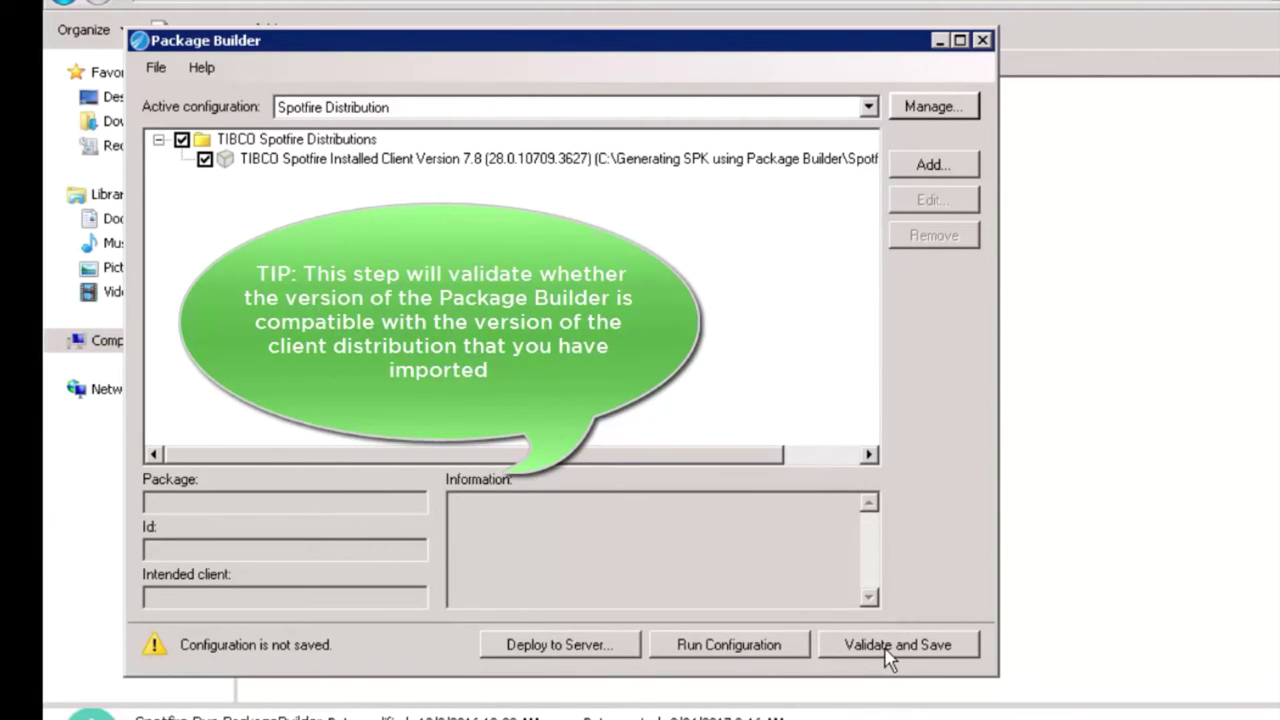
{"action": "left_click", "coordinate": [888, 650]}
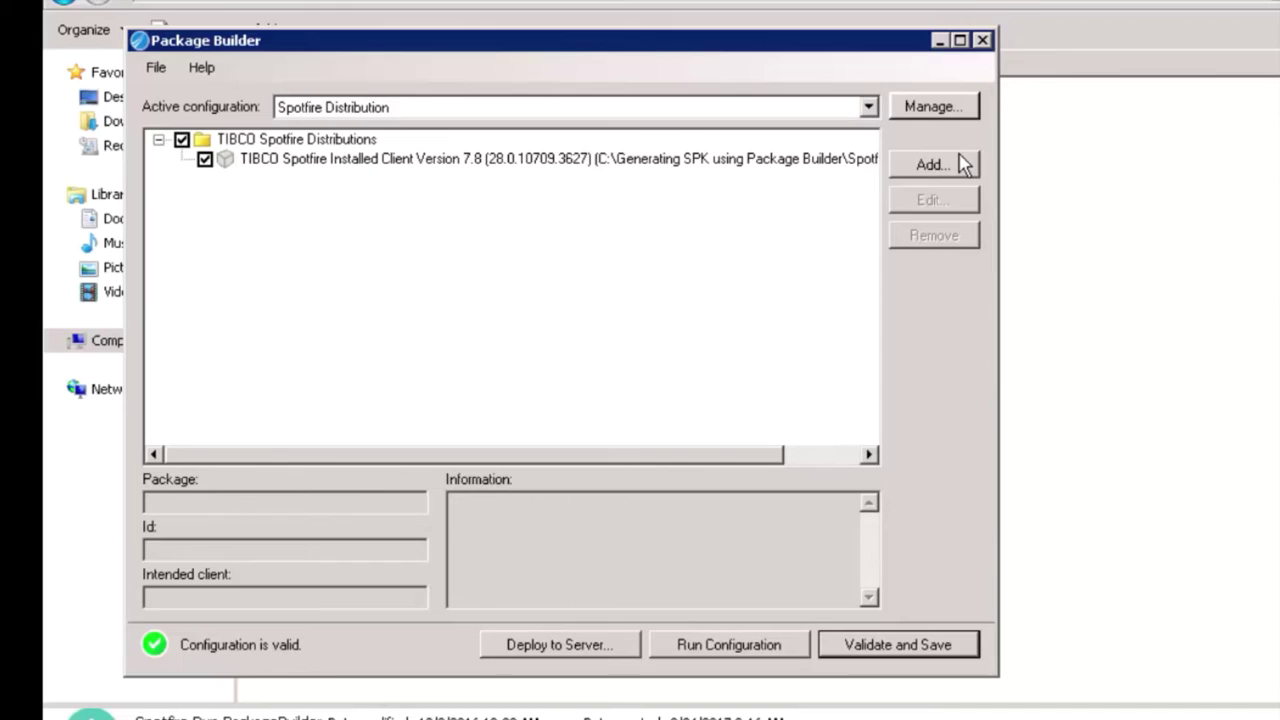
Start a new project from SDK\Examples\Extensions\SpotfireDeveloper.ApiExamples, keeping its existing module.xml
{"action": "left_click", "coordinate": [962, 164]}
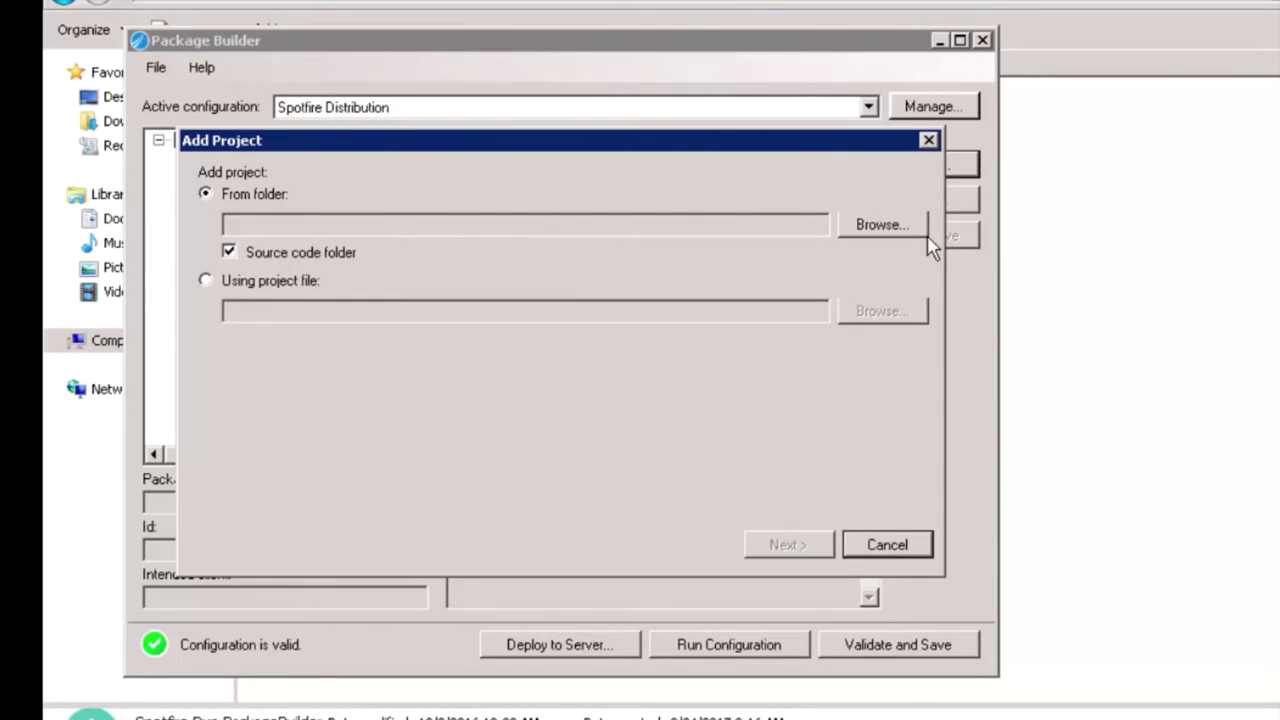
{"action": "left_click", "coordinate": [890, 228]}
{"action": "left_click", "coordinate": [555, 340]}
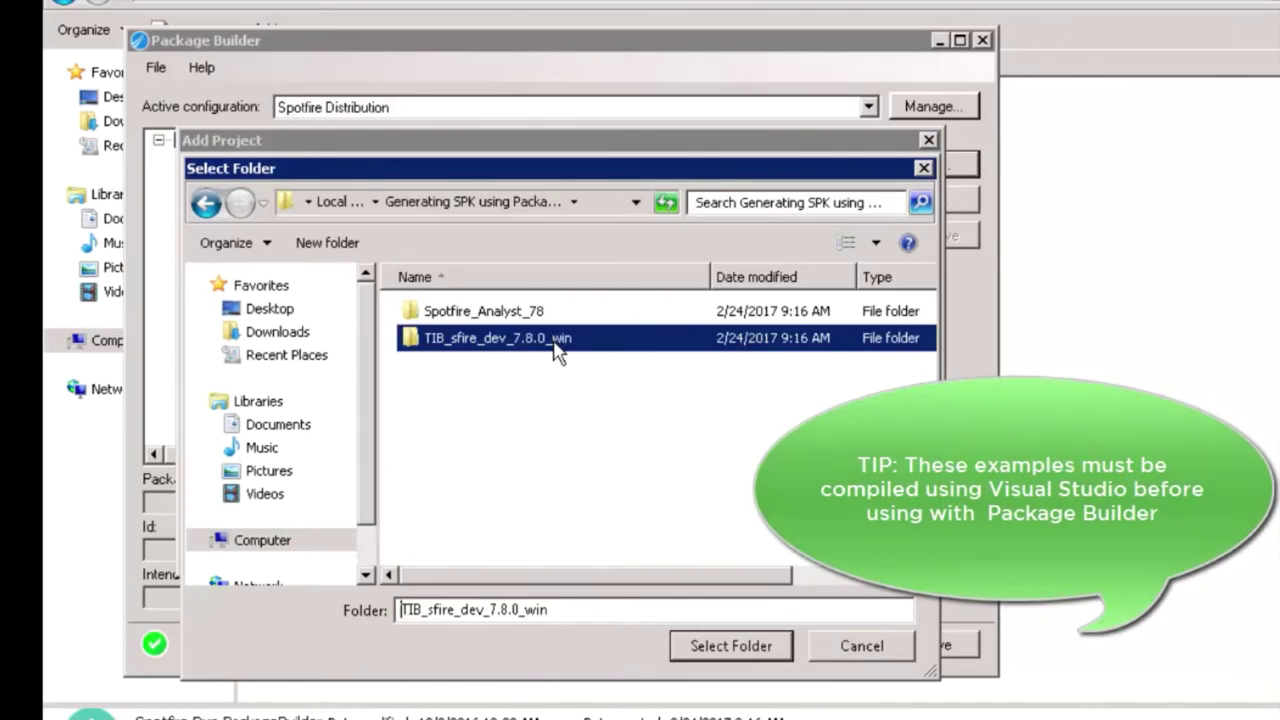
{"action": "double_click", "coordinate": [555, 340]}
{"action": "double_click", "coordinate": [485, 341]}
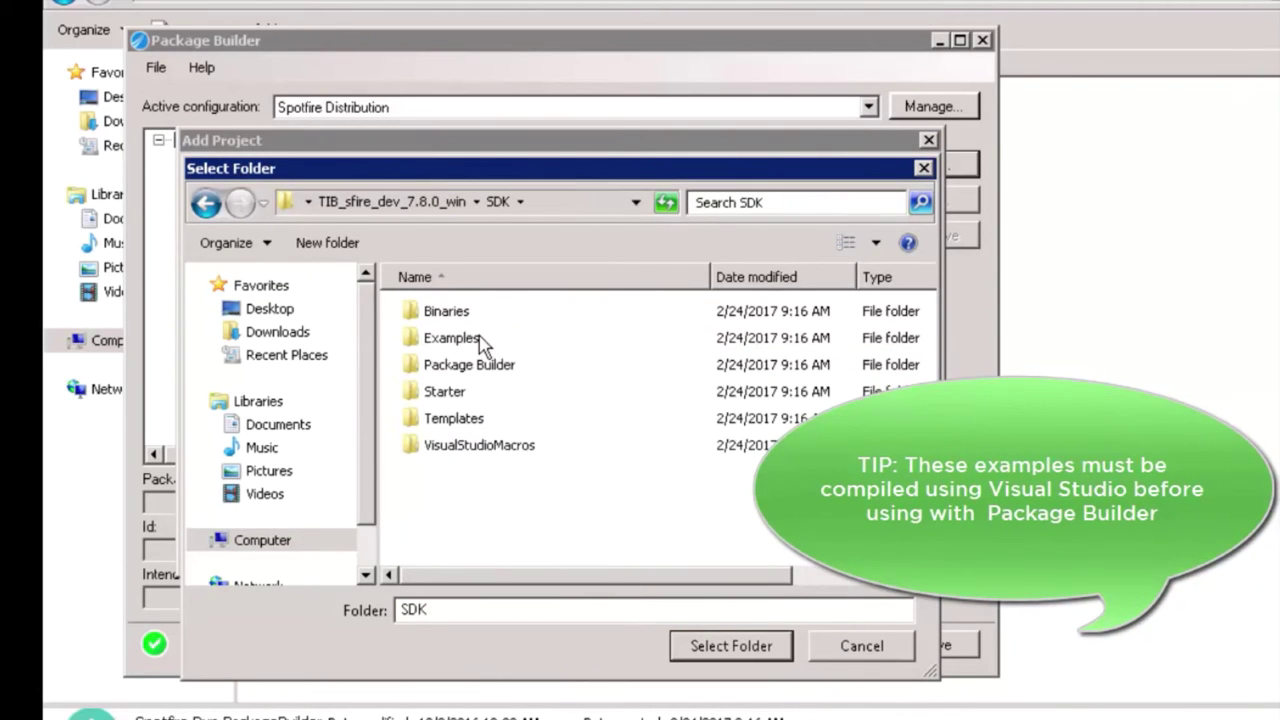
{"action": "double_click", "coordinate": [518, 340]}
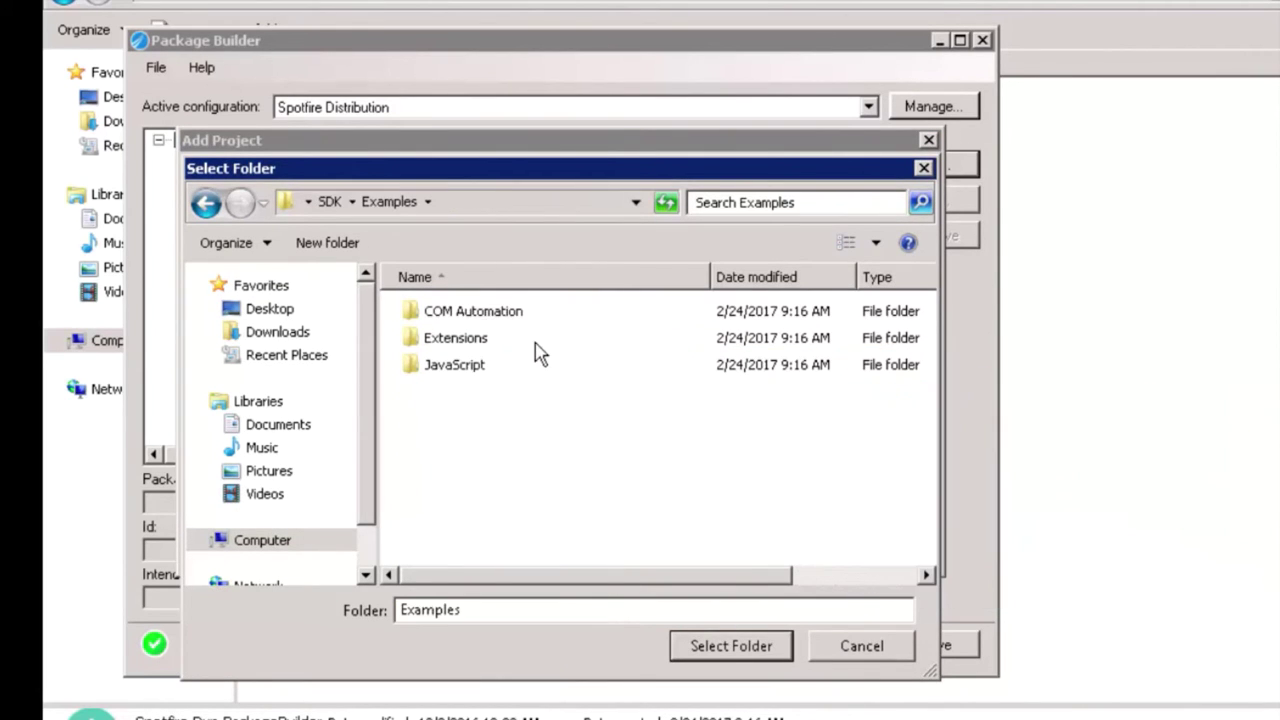
{"action": "double_click", "coordinate": [536, 342]}
{"action": "left_click", "coordinate": [690, 308]}
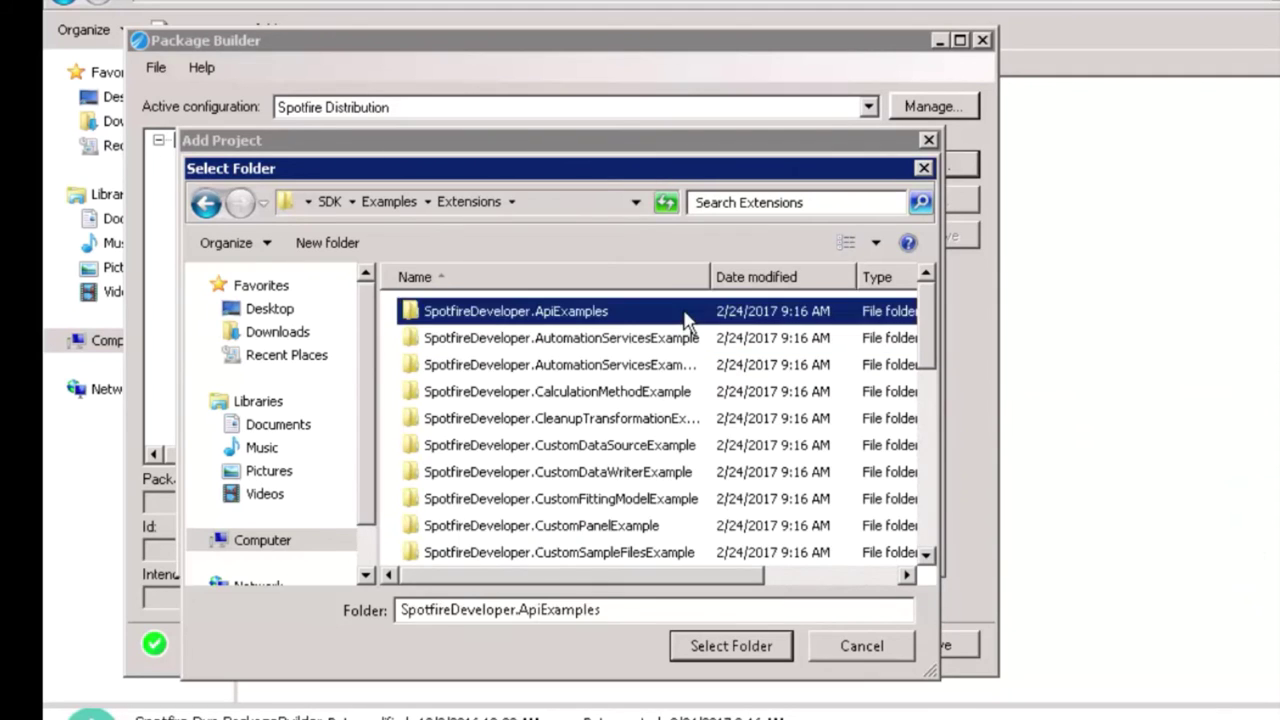
{"action": "key", "text": "Return"}
{"action": "left_click", "coordinate": [793, 553]}
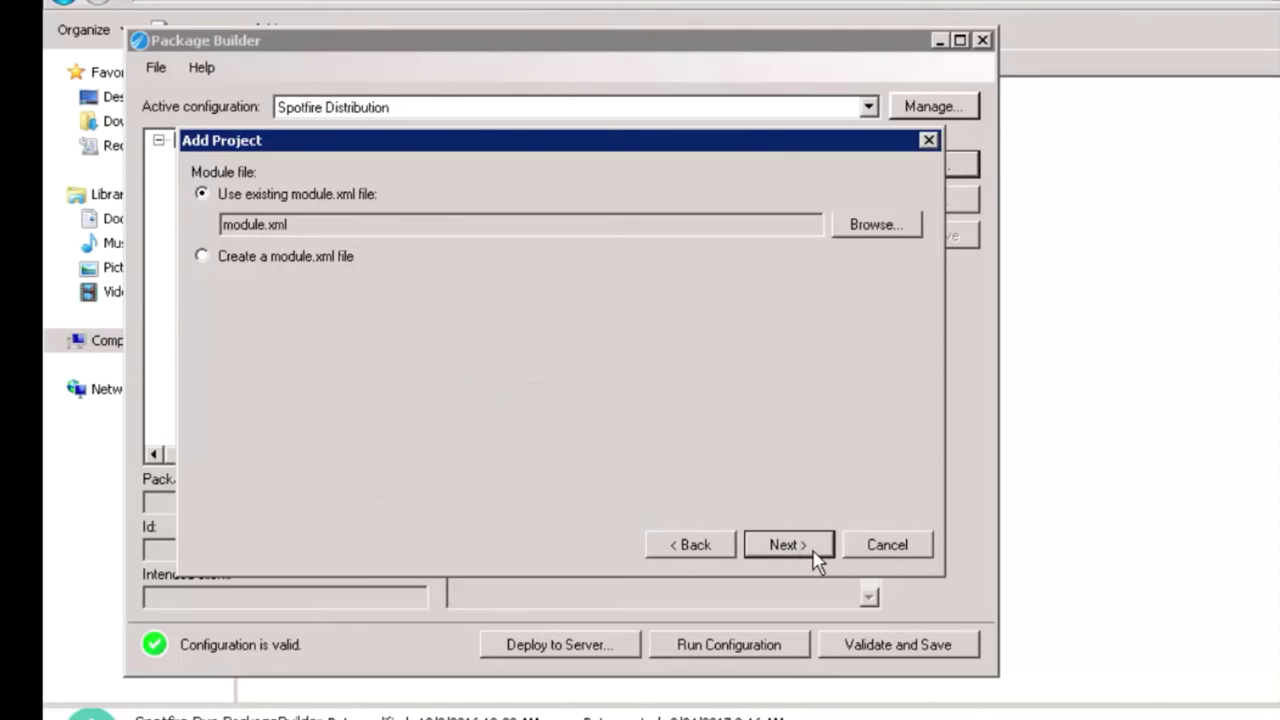
Include all new bin\AnyCPU\Debug build files and continue to the project name and version
{"action": "left_click", "coordinate": [814, 557]}
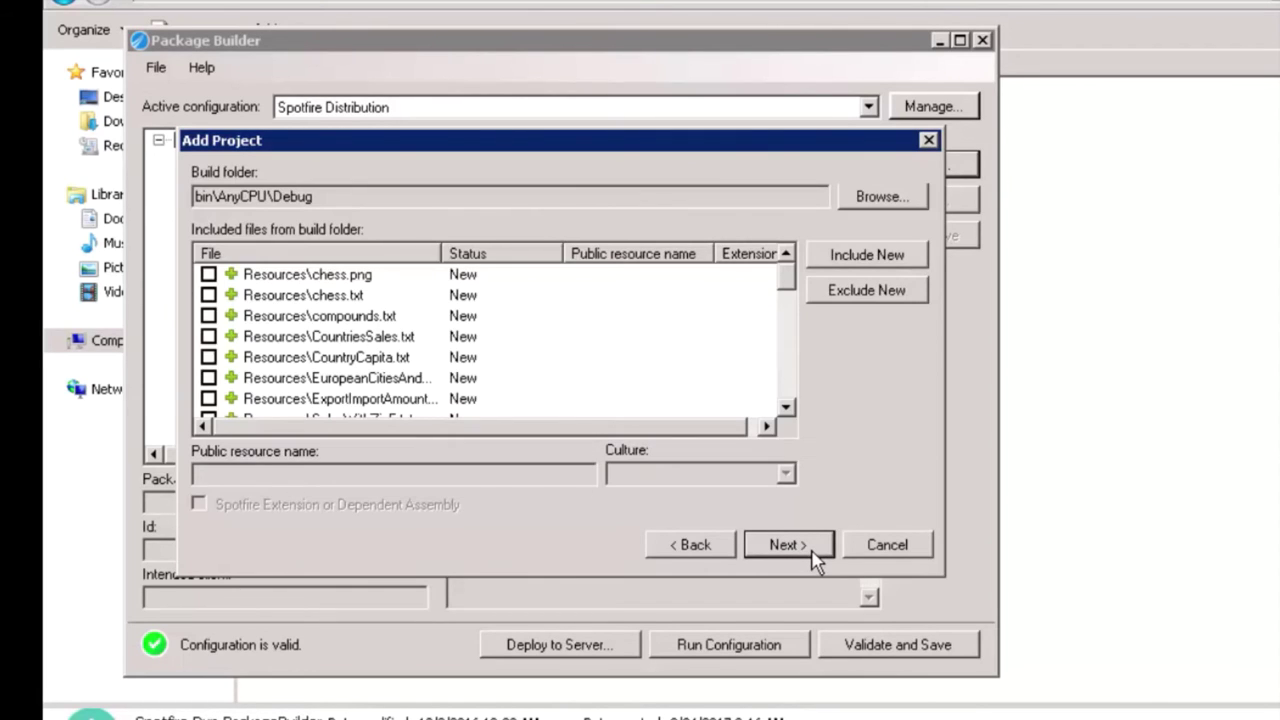
{"action": "mouse_move", "coordinate": [786, 284]}
{"action": "left_mouse_down"}
{"action": "mouse_move", "coordinate": [786, 394]}
{"action": "mouse_move", "coordinate": [785, 270]}
{"action": "left_mouse_up"}
{"action": "left_click", "coordinate": [915, 258]}
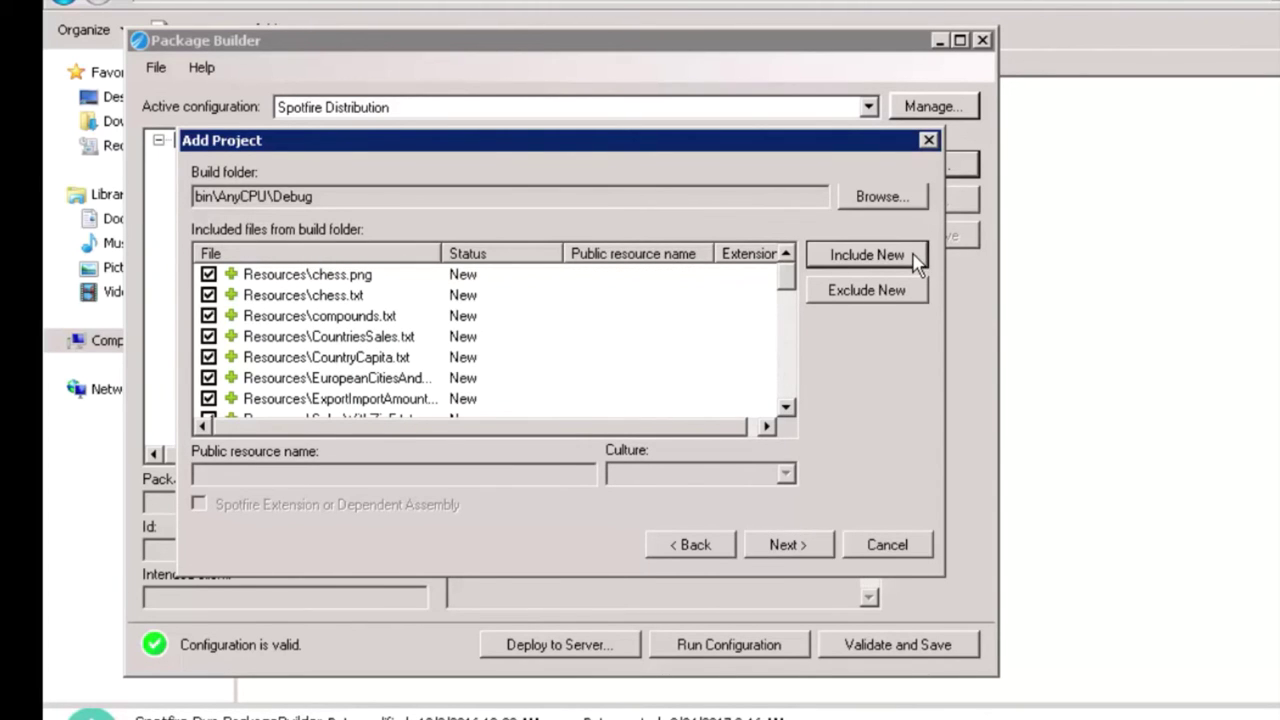
{"action": "left_click", "coordinate": [817, 552]}
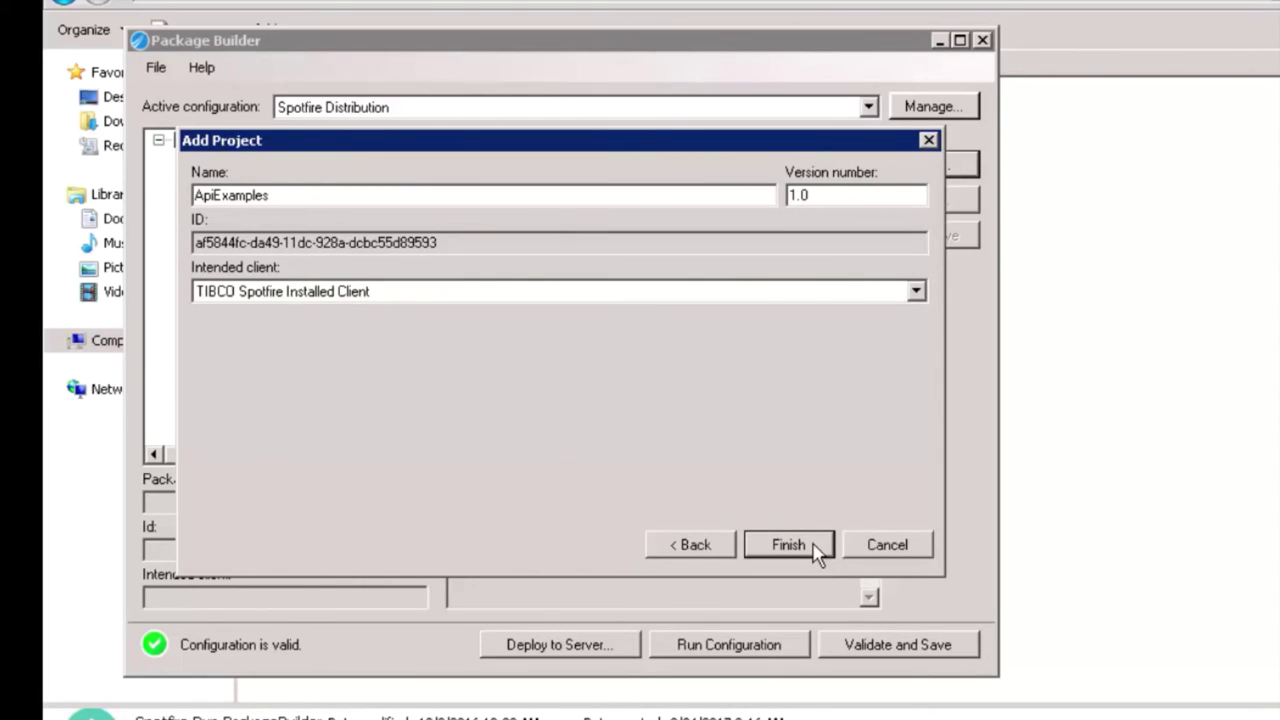
Name the project 'My API Example', version 7.8, targeting TIBCO Spotfire Installed Client, and finish
{"action": "left_click", "coordinate": [627, 196]}
{"action": "key", "text": "ctrl+a"}
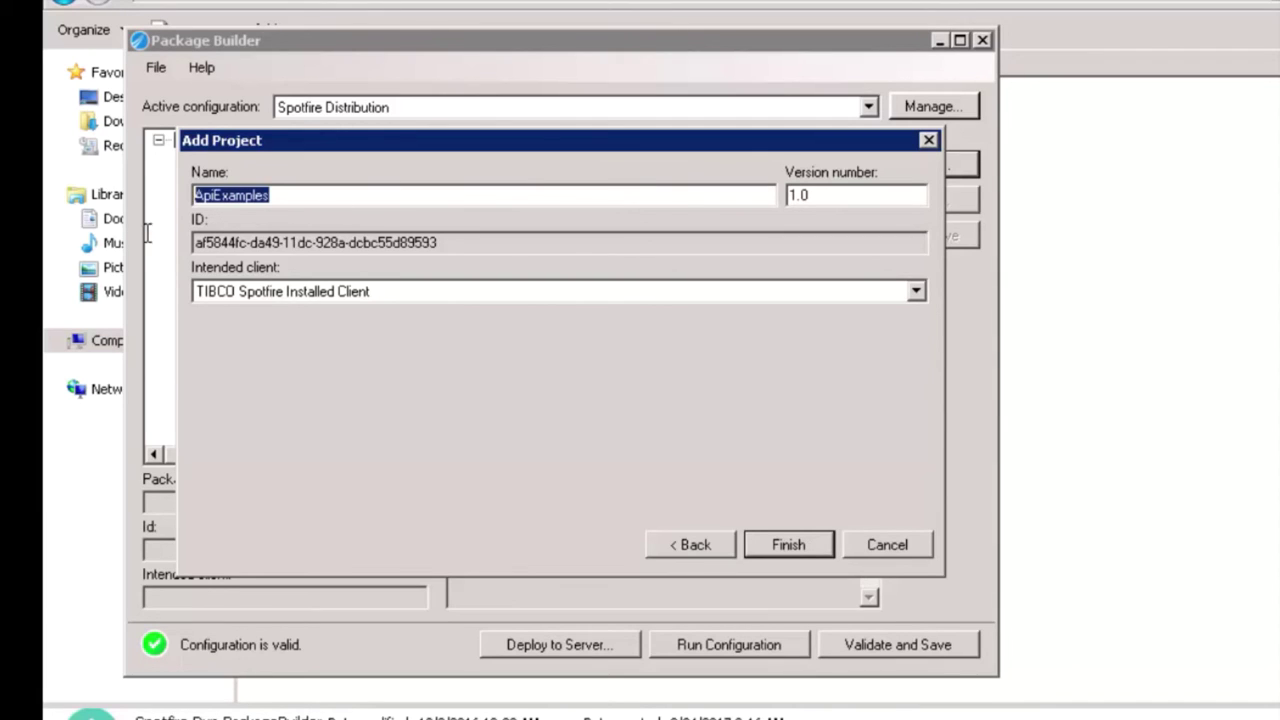
{"action": "type", "text": "My A"}
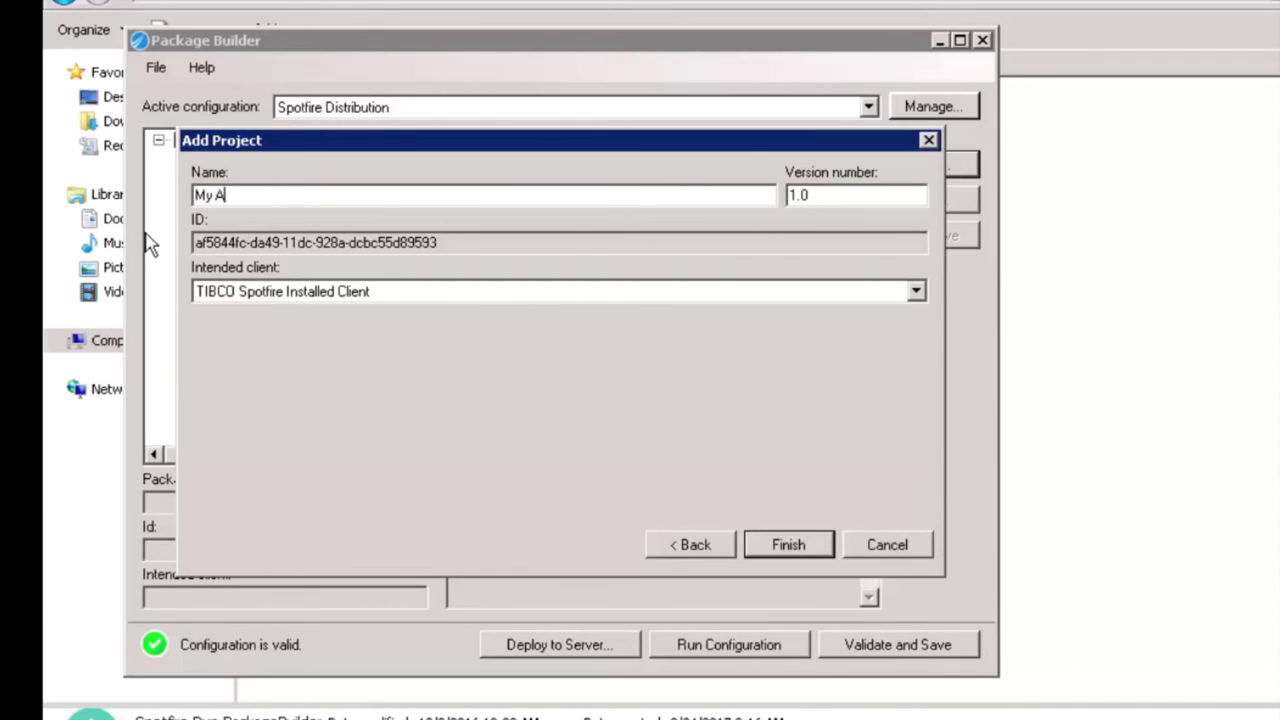
{"action": "type", "text": "PI Example"}
{"action": "left_click_drag", "start_coordinate": [834, 196], "coordinate": [788, 198]}
{"action": "key", "text": "BackSpace"}
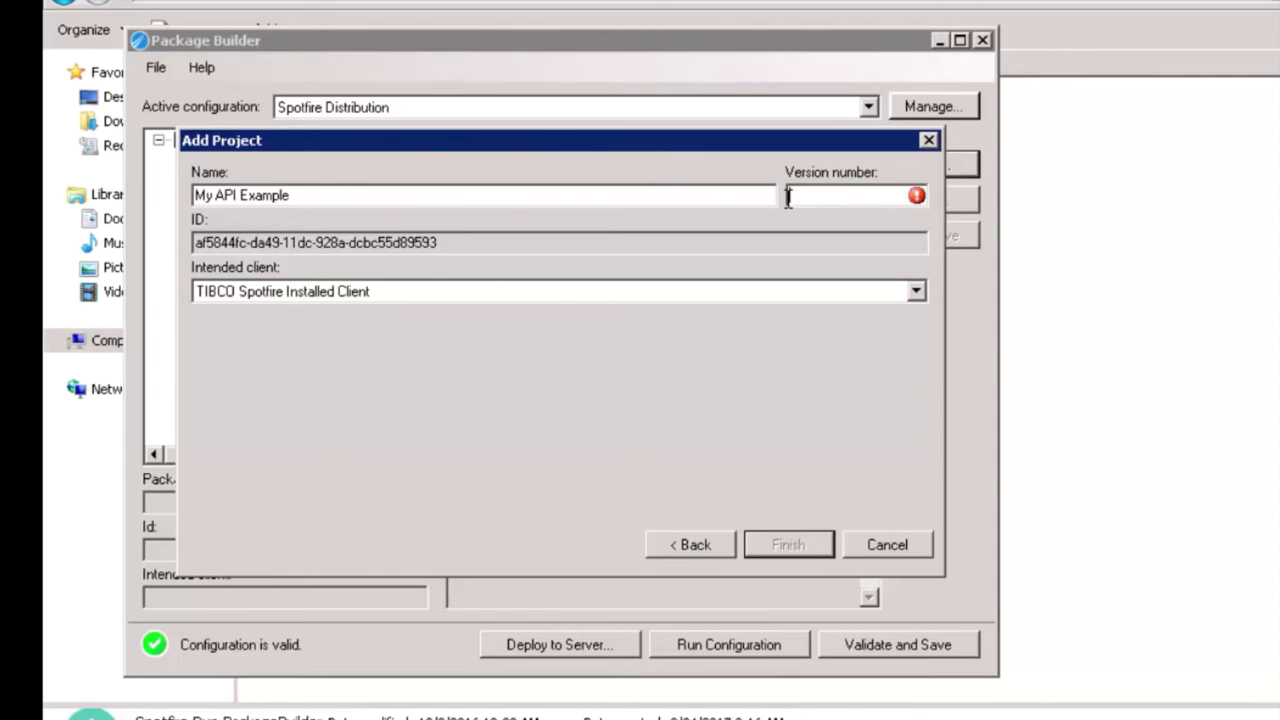
{"action": "type", "text": "7.8"}
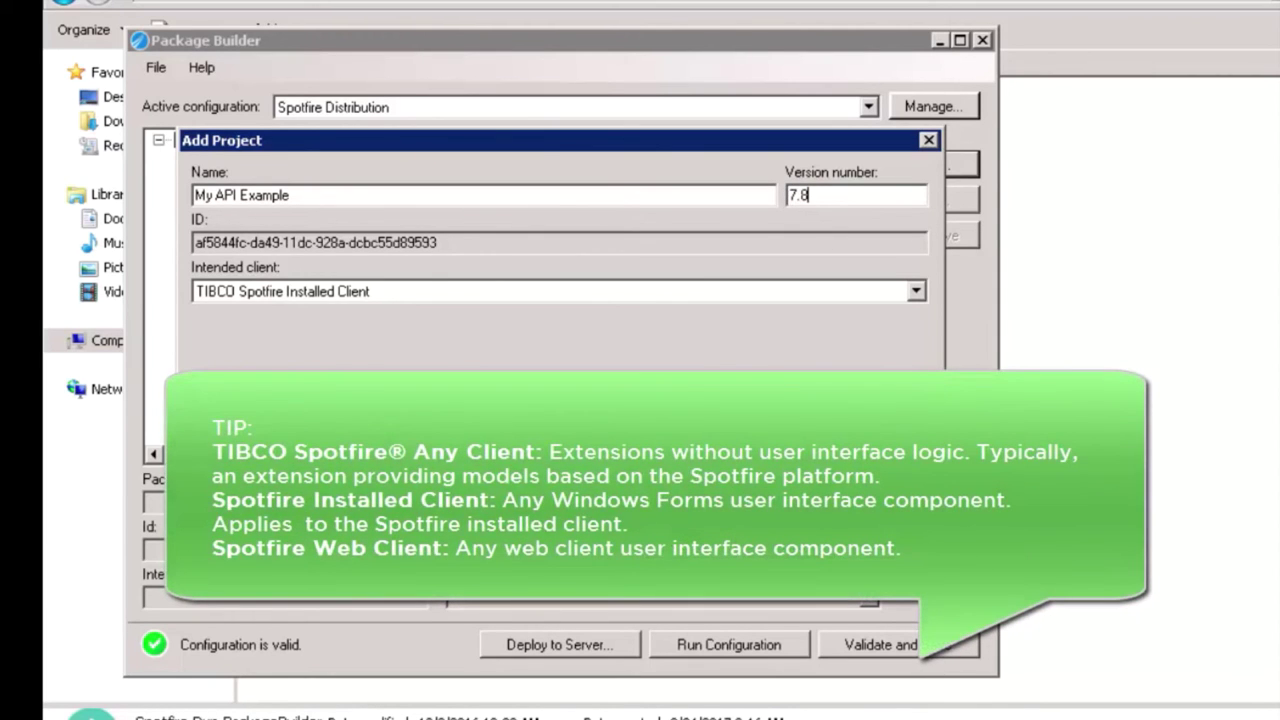
{"action": "left_click", "coordinate": [916, 291]}
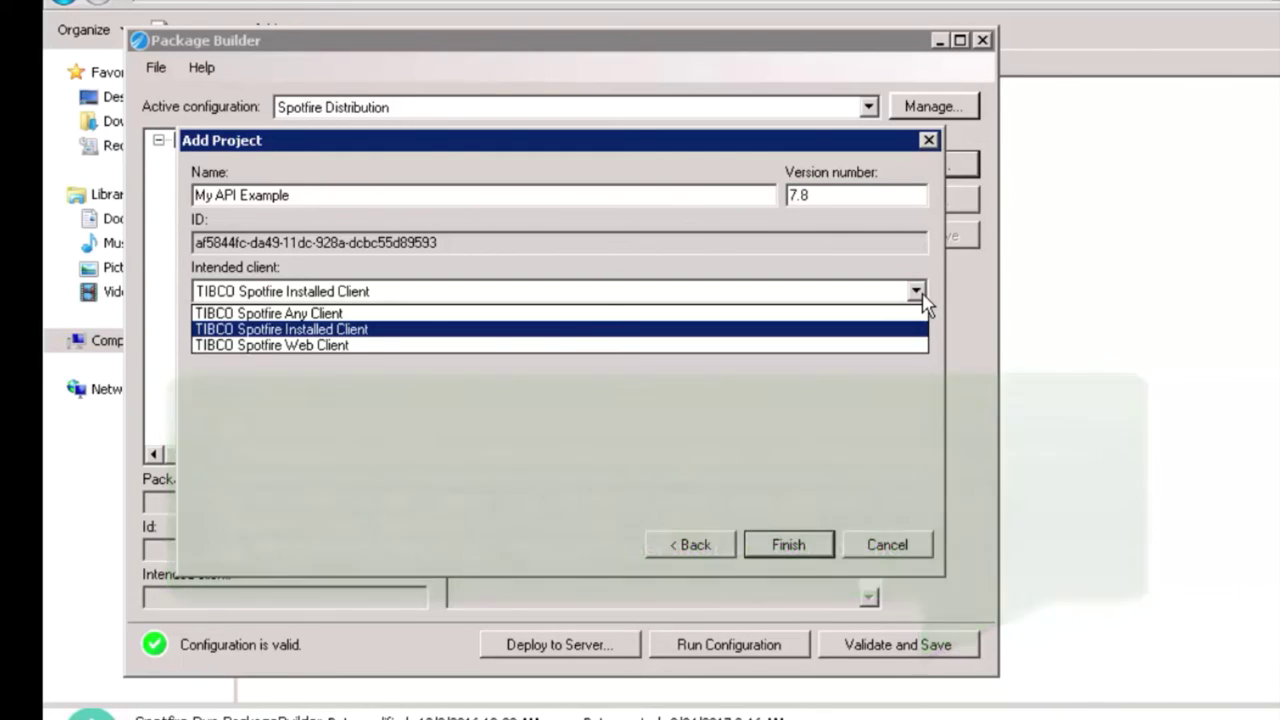
{"action": "left_click", "coordinate": [916, 293]}
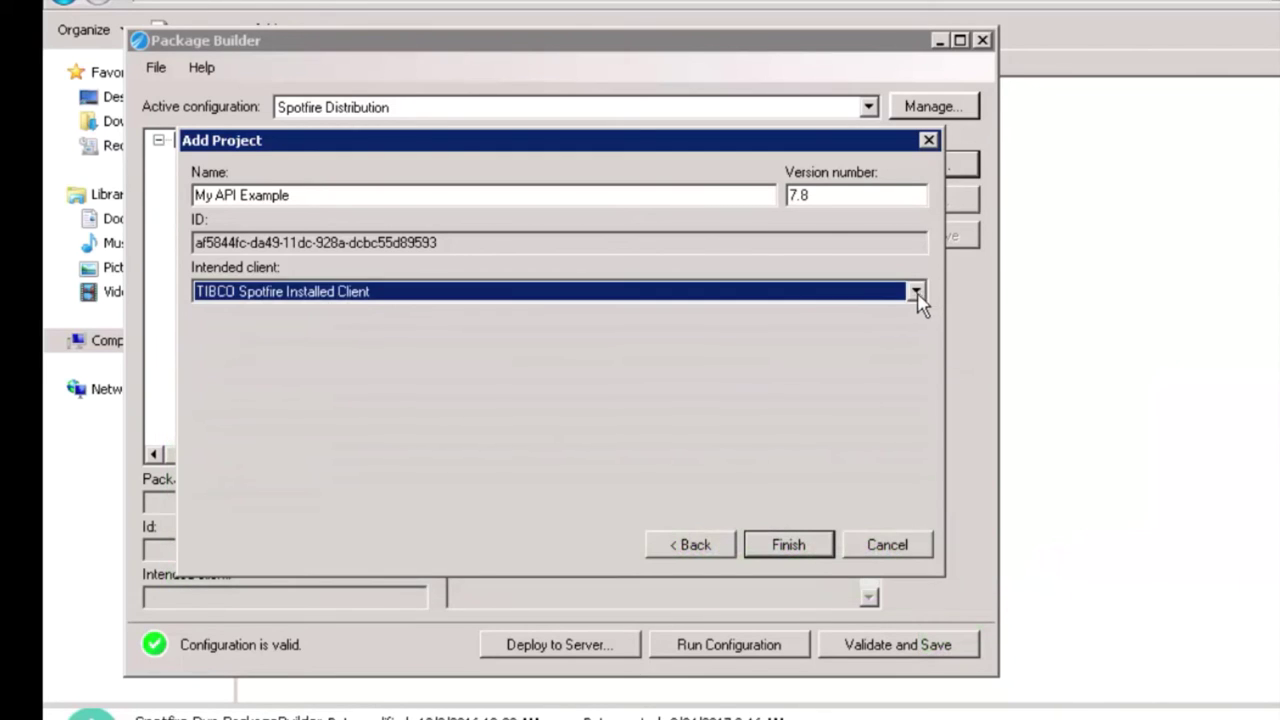
{"action": "left_click", "coordinate": [814, 550]}
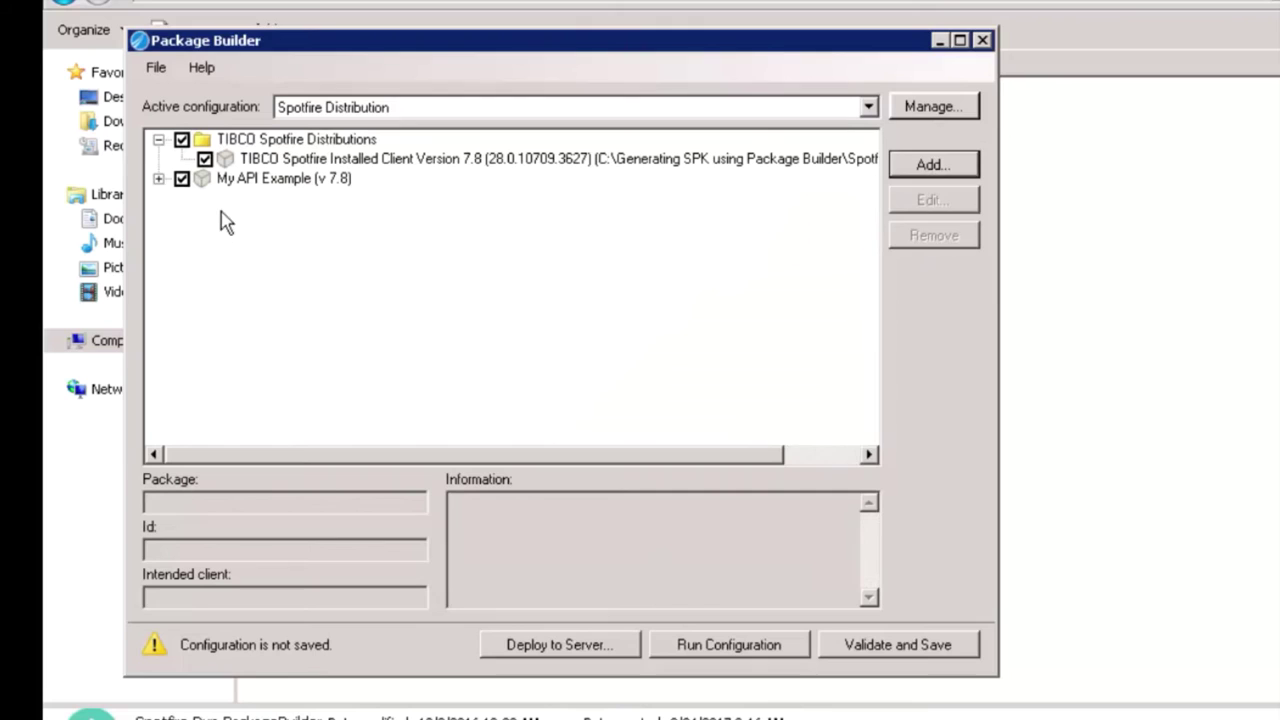
Expand the My API Example node, then validate and save the configuration
{"action": "left_click", "coordinate": [158, 178]}
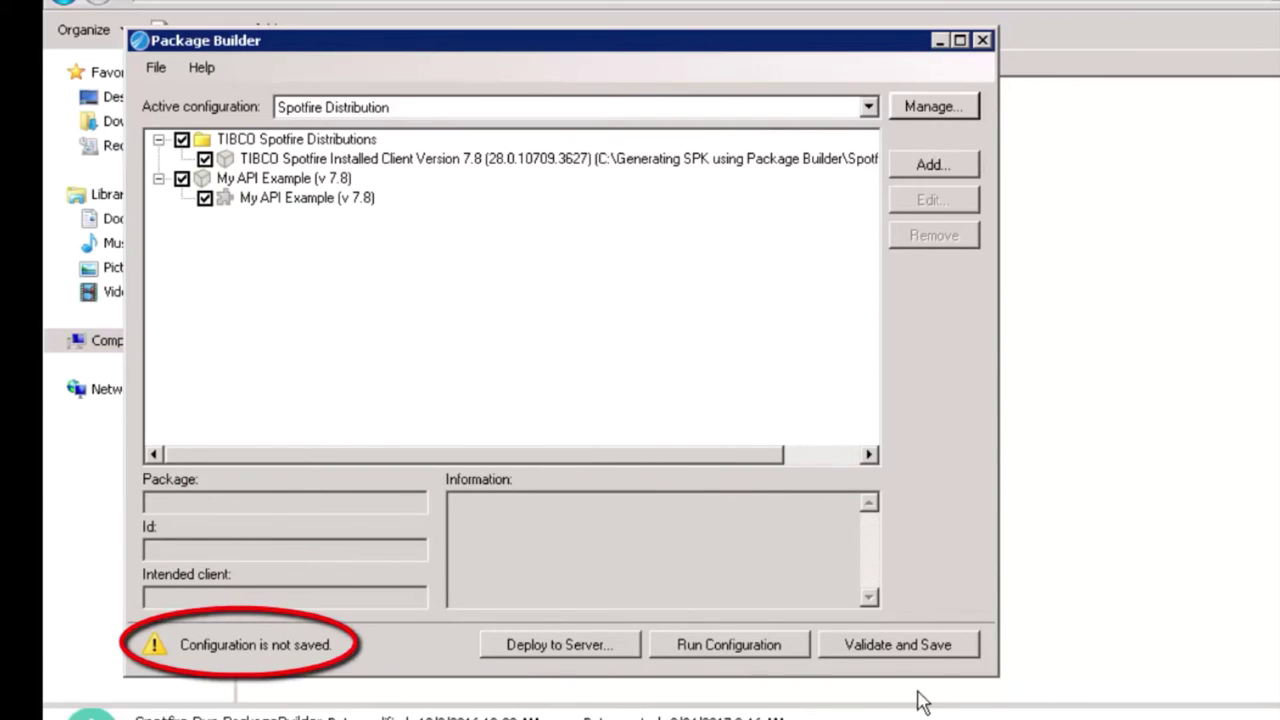
{"action": "left_click", "coordinate": [956, 646]}
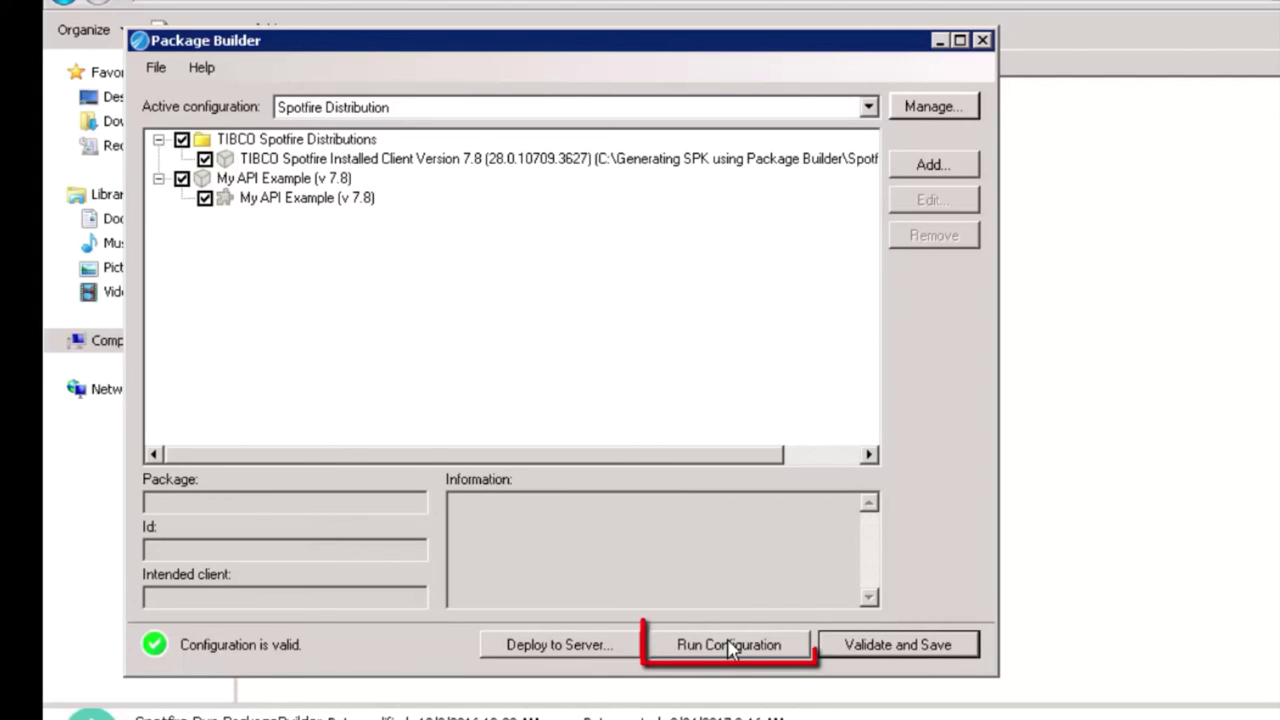
Run the configuration in TIBCO Spotfire and check its Tools menu for API Examples
{"action": "left_click", "coordinate": [794, 644]}
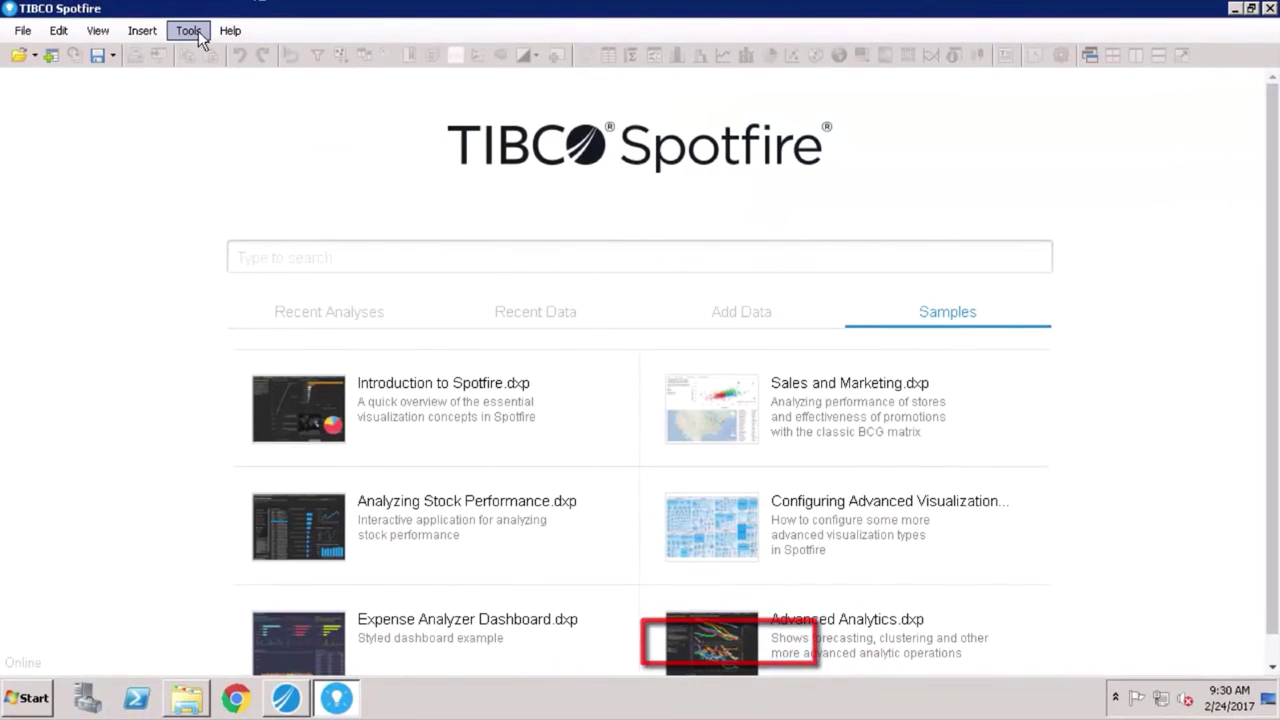
{"action": "left_click", "coordinate": [198, 37]}
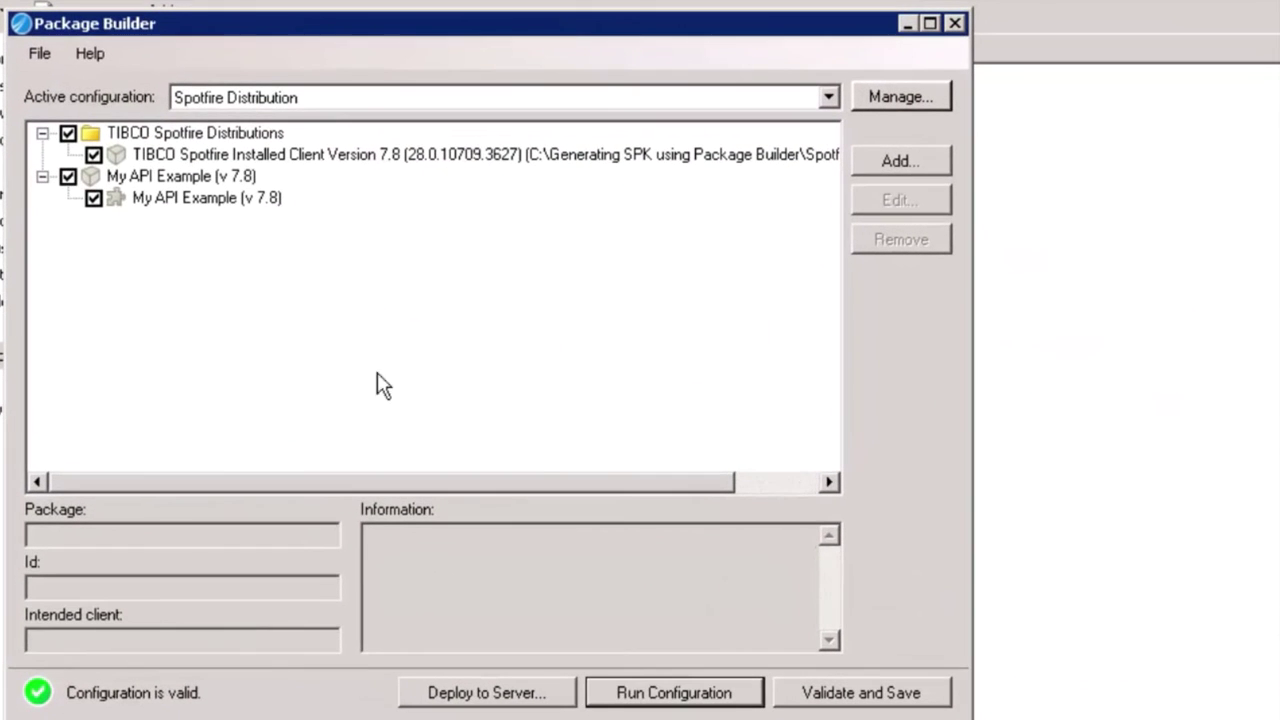
Build My API Example as a package file saved into a new 'API Examples SPK' folder
{"action": "right_click", "coordinate": [252, 206]}
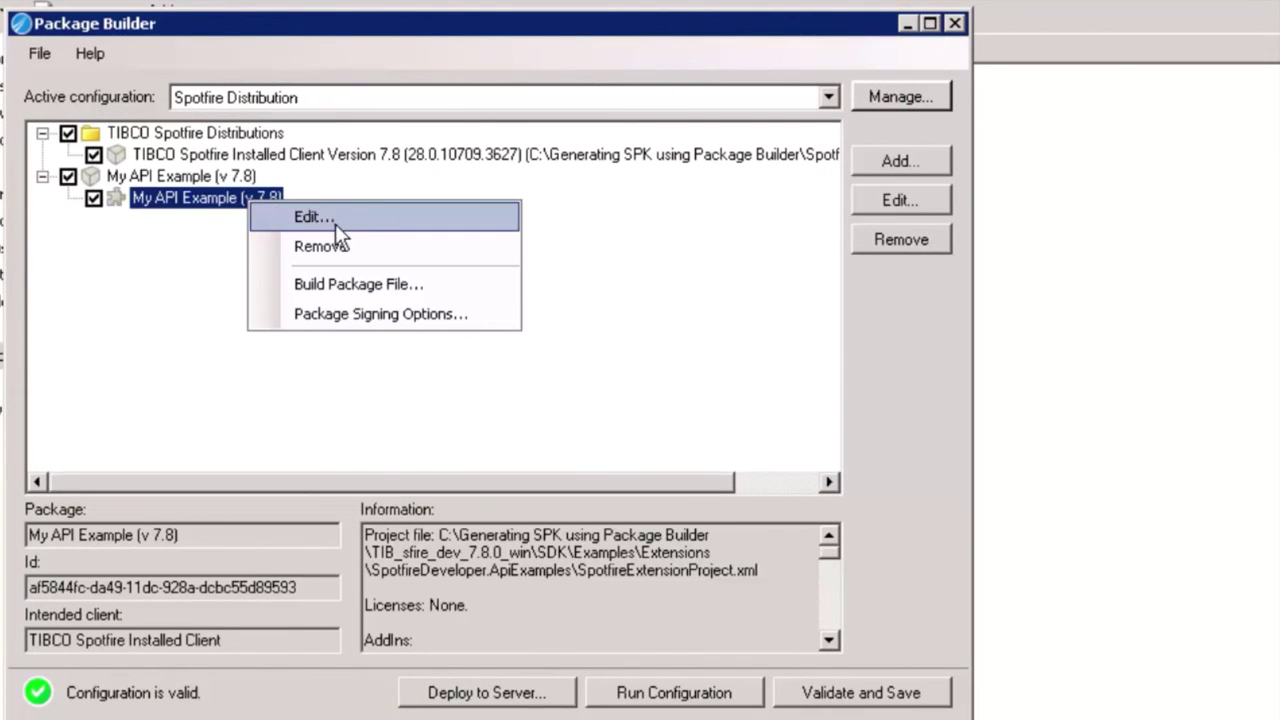
{"action": "left_click", "coordinate": [459, 285]}
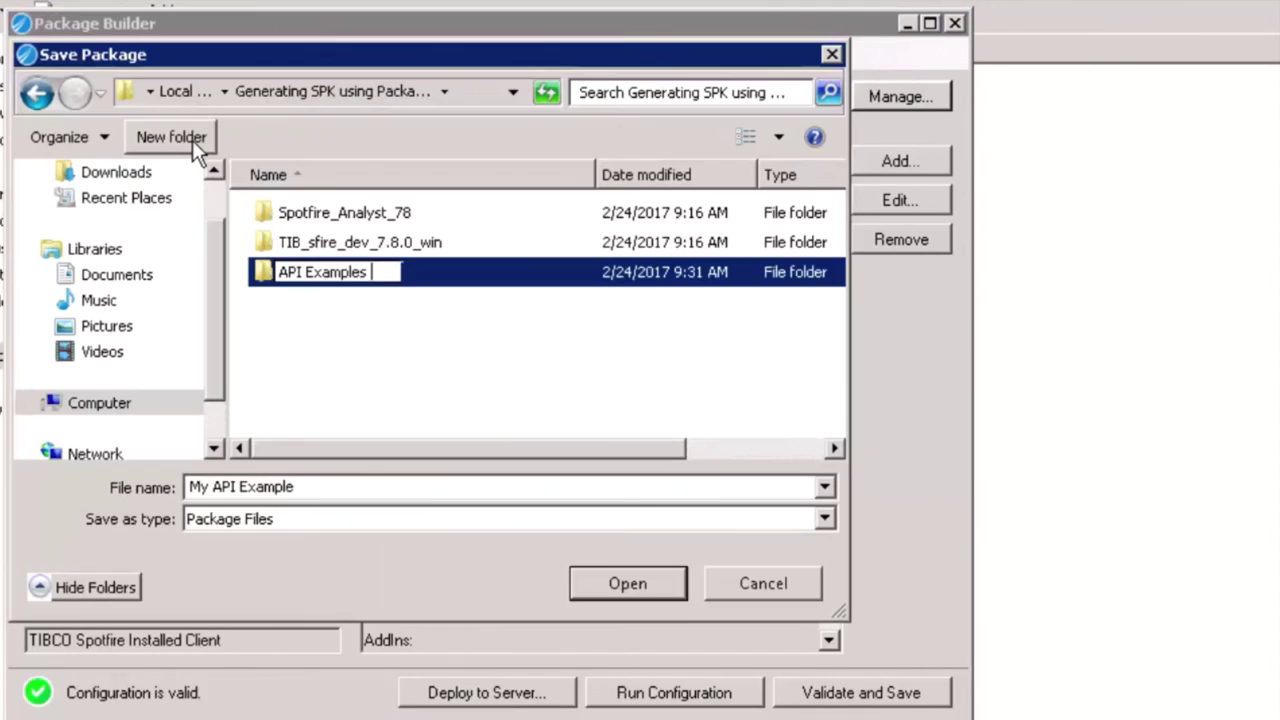
{"action": "type", "text": "SPK"}
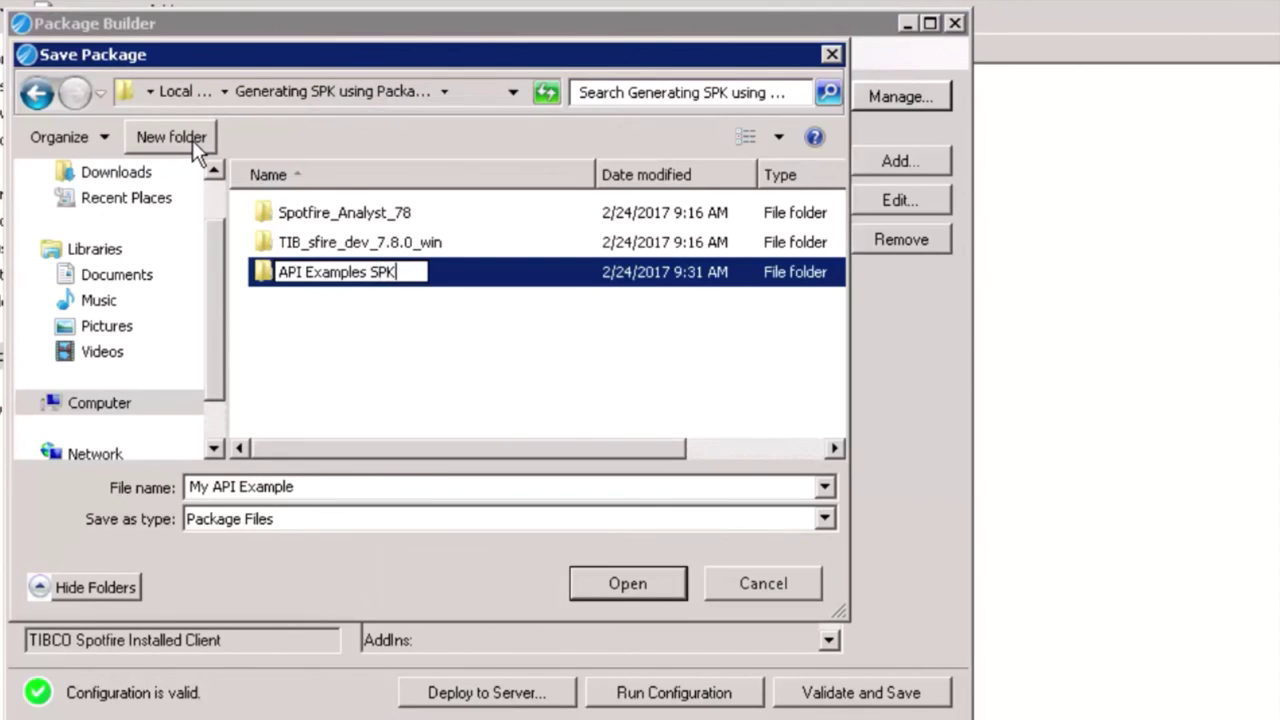
{"action": "key", "text": "Return"}
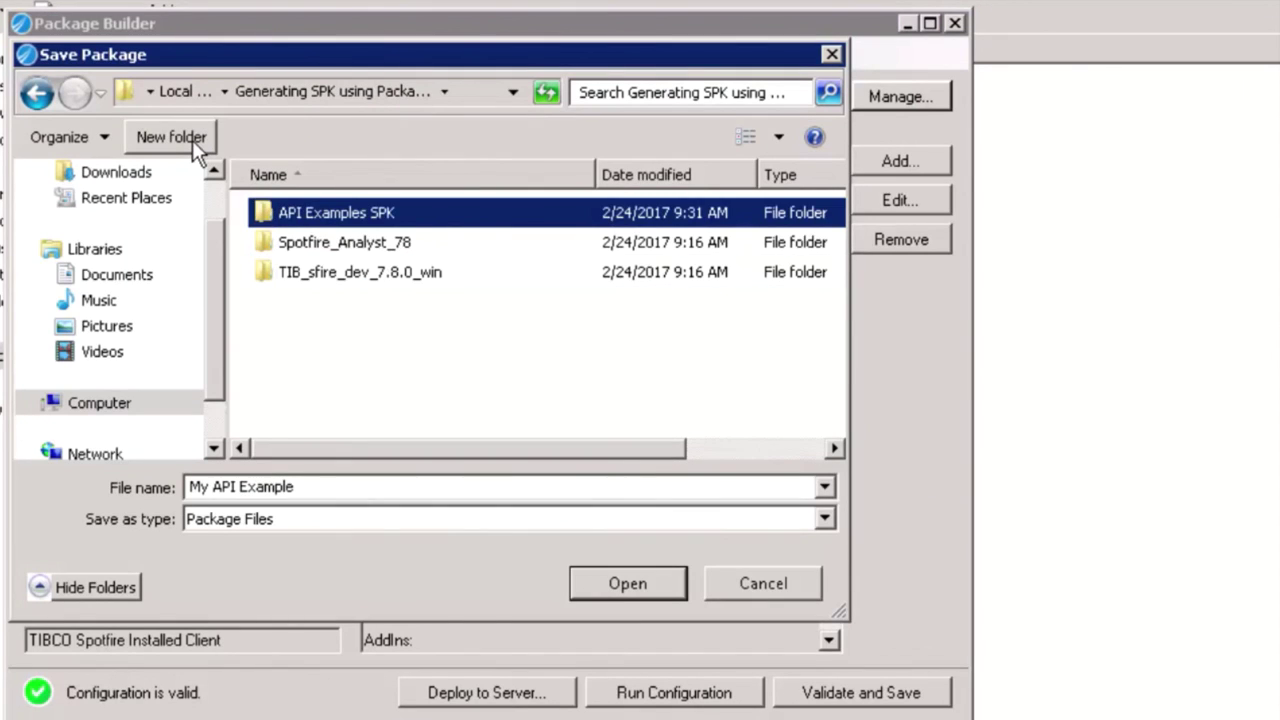
{"action": "double_click", "coordinate": [367, 211]}
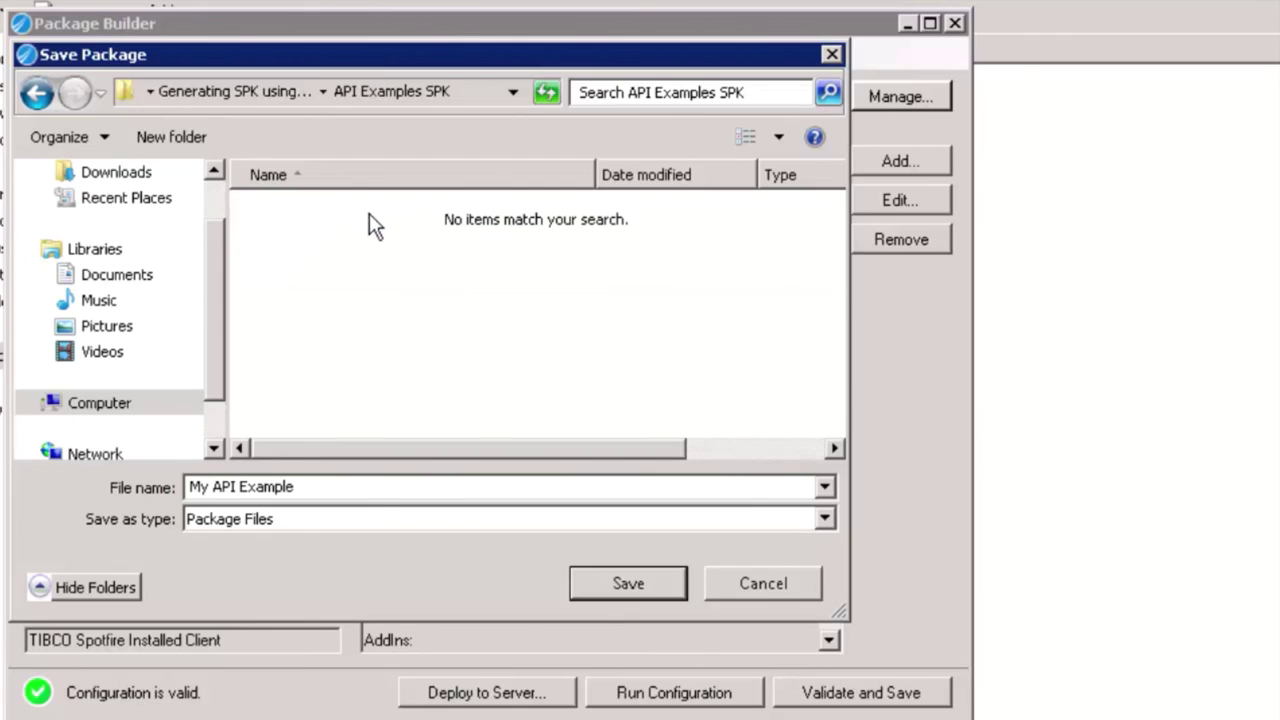
{"action": "left_click", "coordinate": [600, 580]}
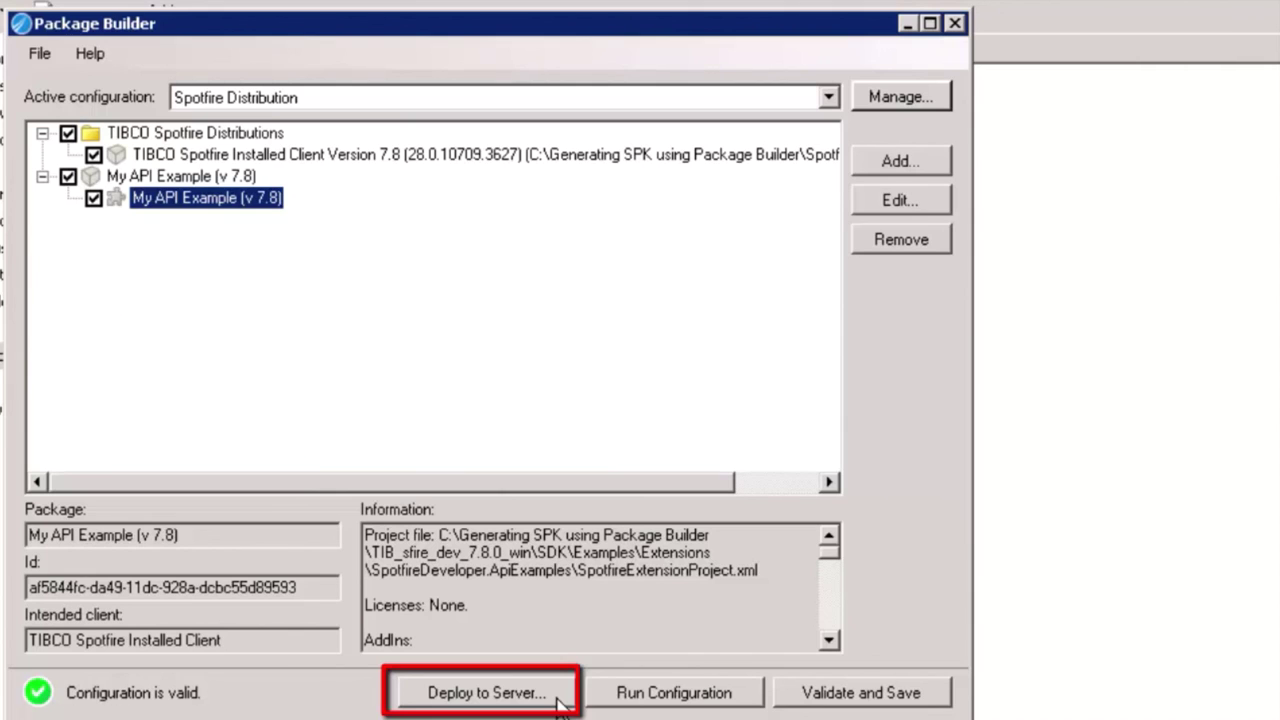
{"action": "left_click", "coordinate": [486, 692]}
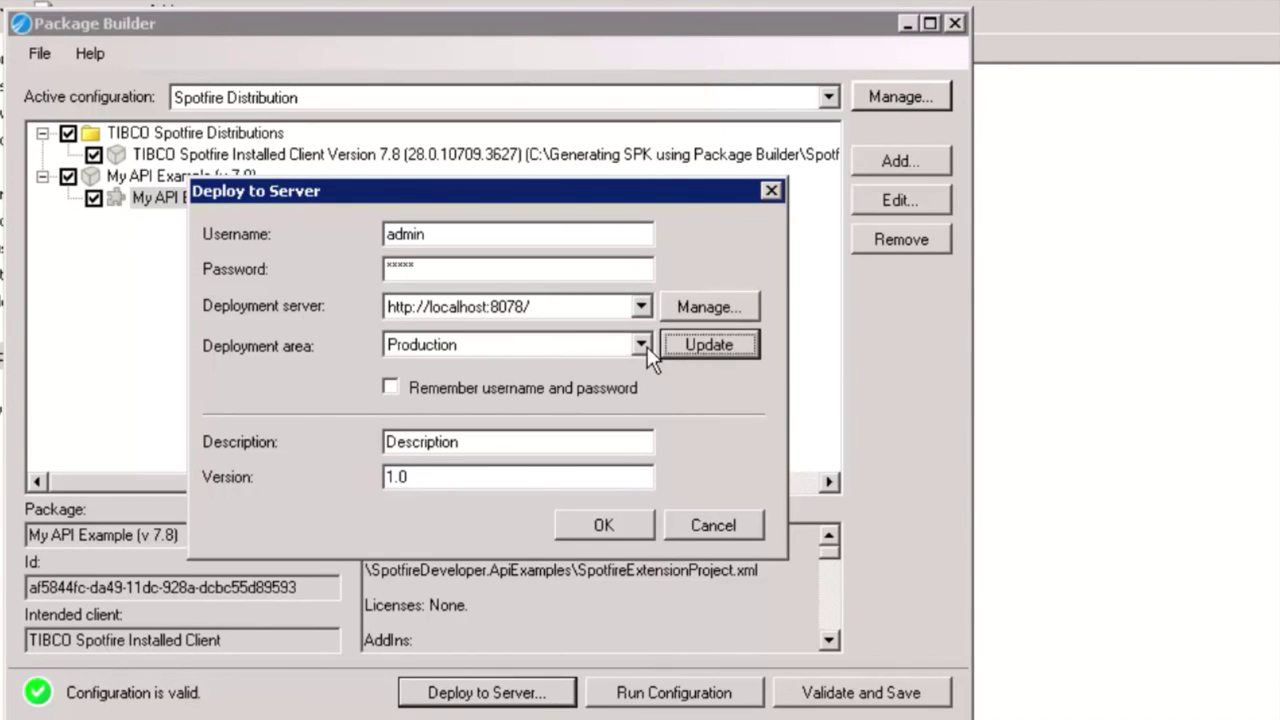
{"action": "left_click", "coordinate": [641, 345]}
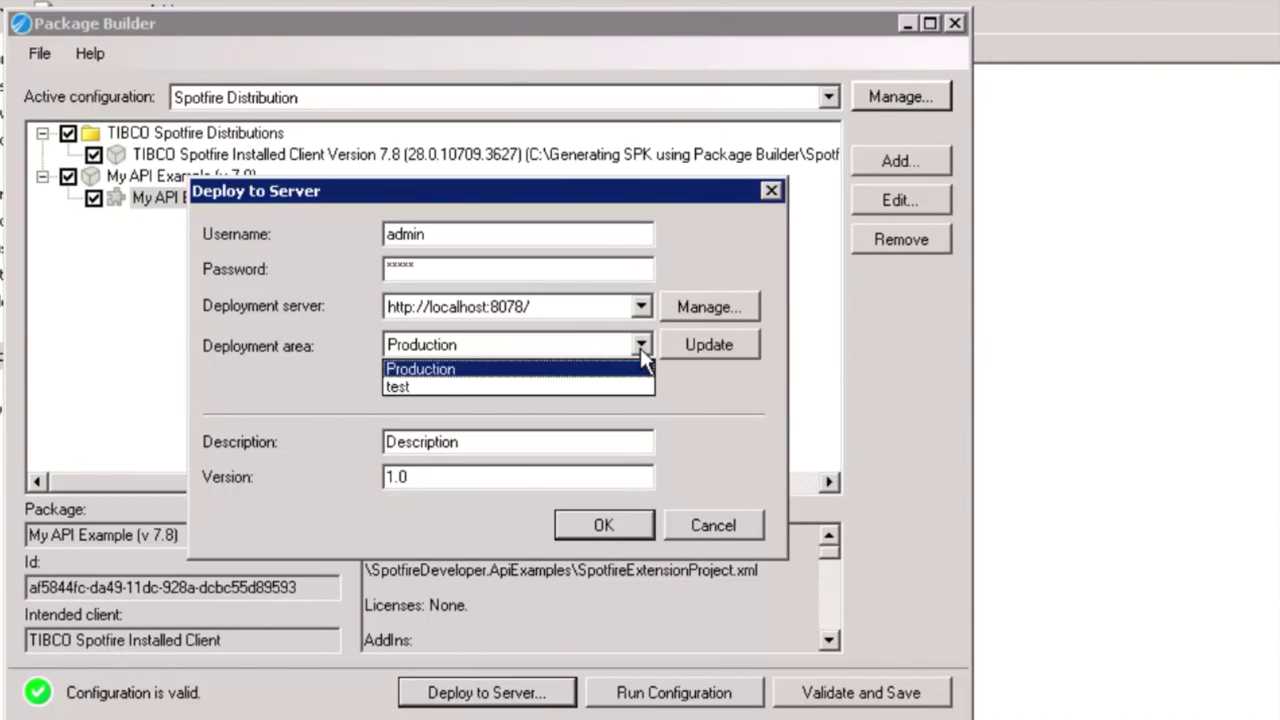